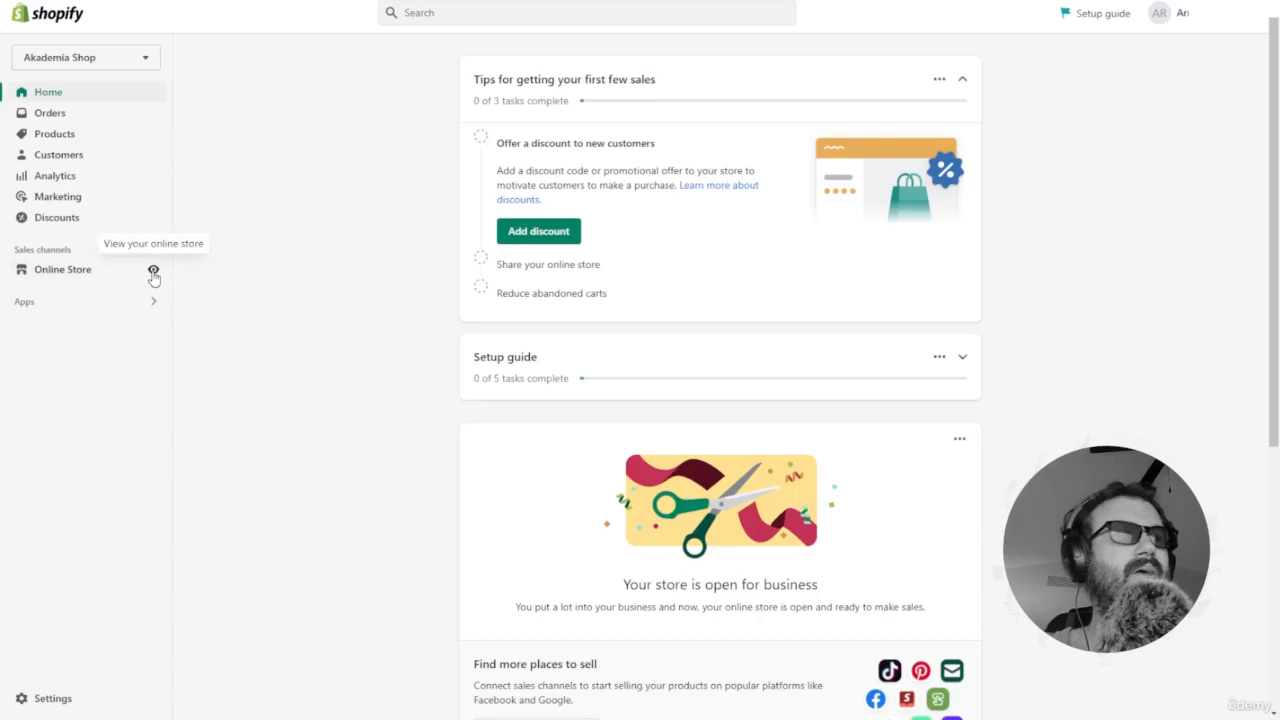
# Preview the online store, looking through its home page, Contact page and product Catalog
pyautogui.click(153, 271)
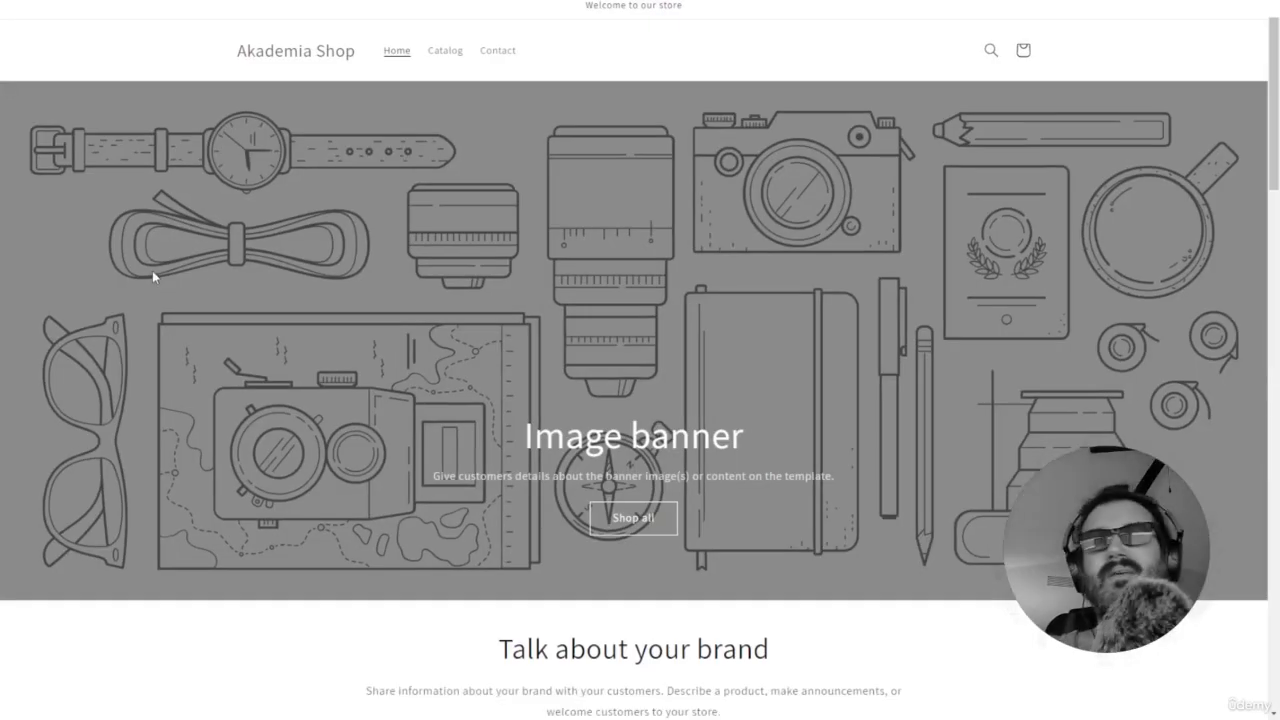
pyautogui.scroll(-8, 652, 255)
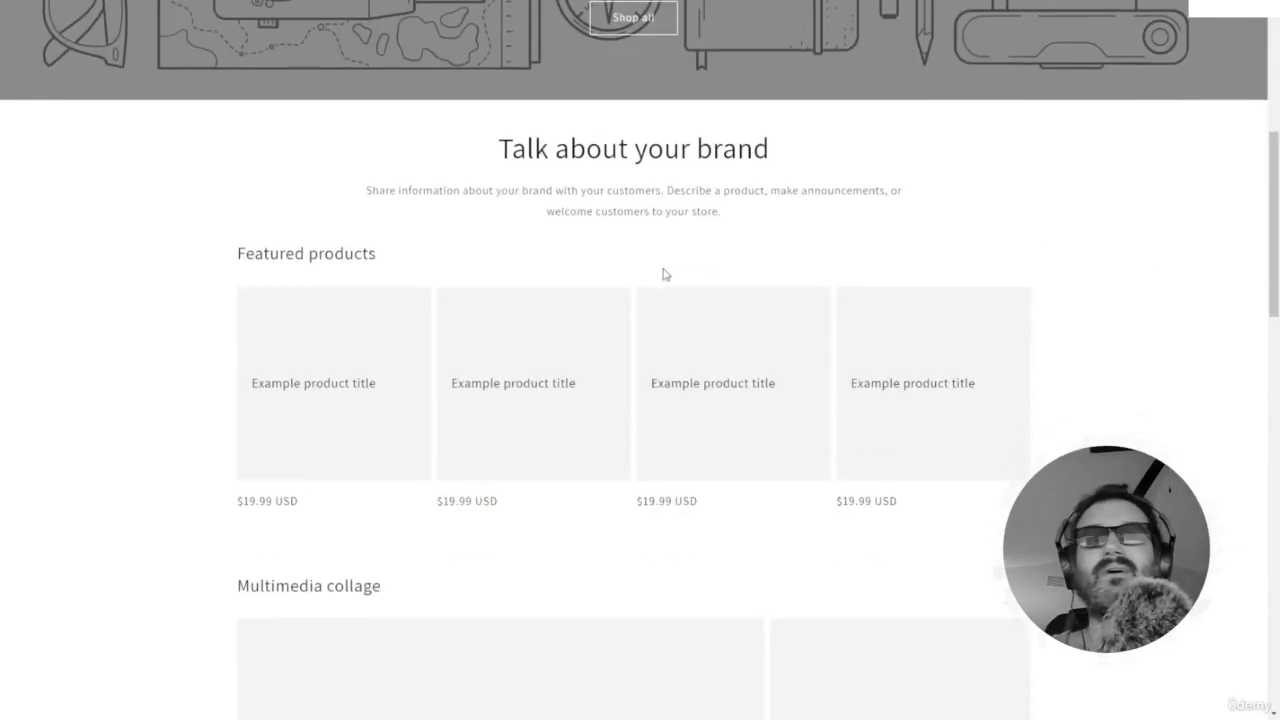
pyautogui.scroll(-10, 652, 280)
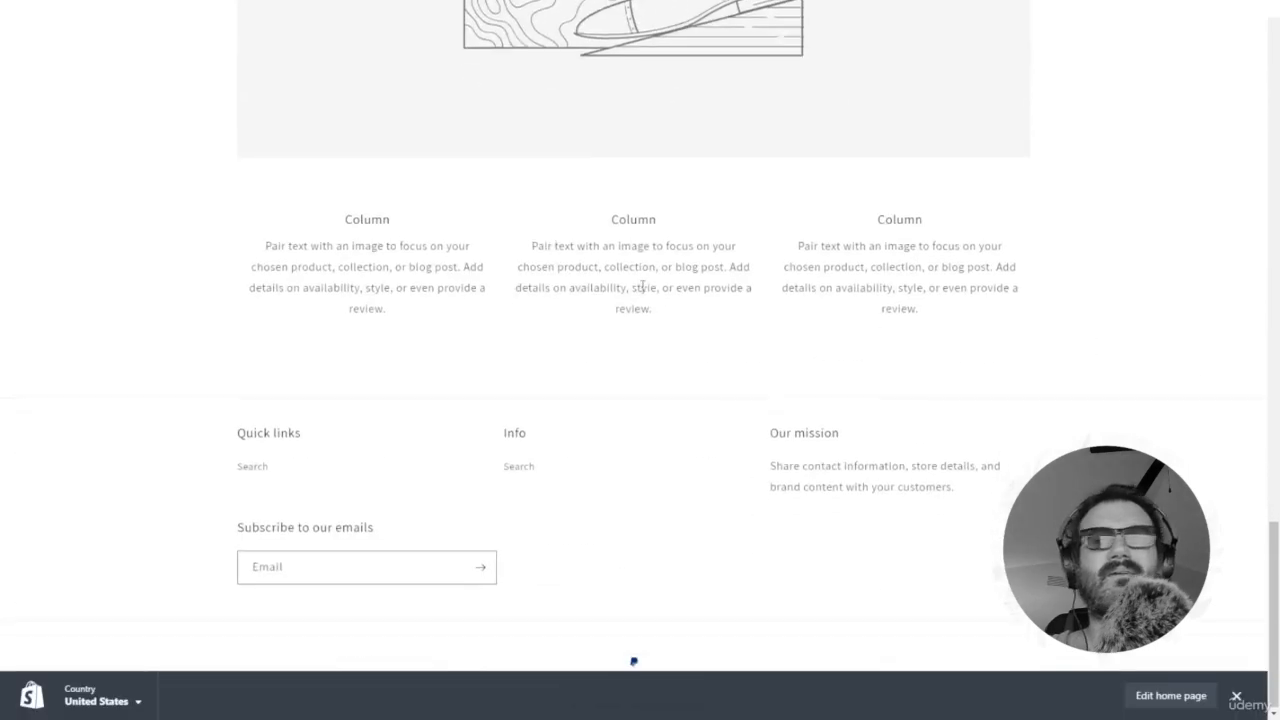
pyautogui.scroll(4, 640, 285)
pyautogui.scroll(10, 640, 285)
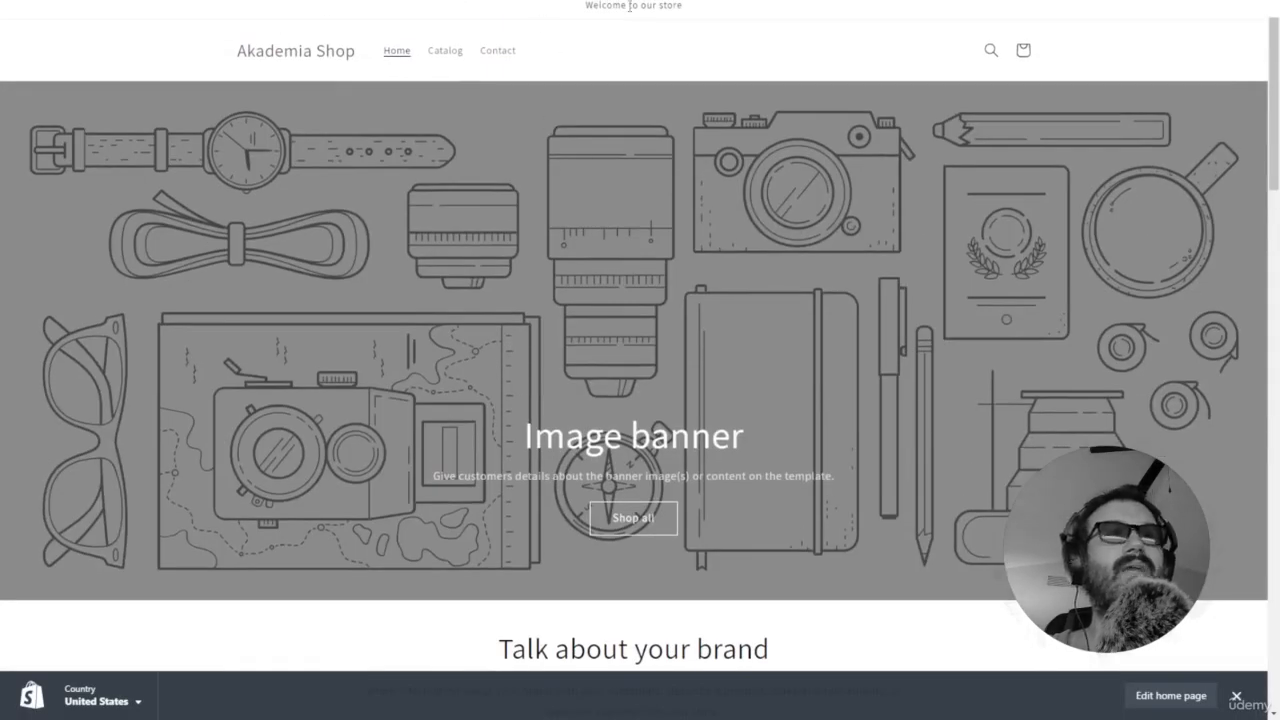
pyautogui.click(490, 52)
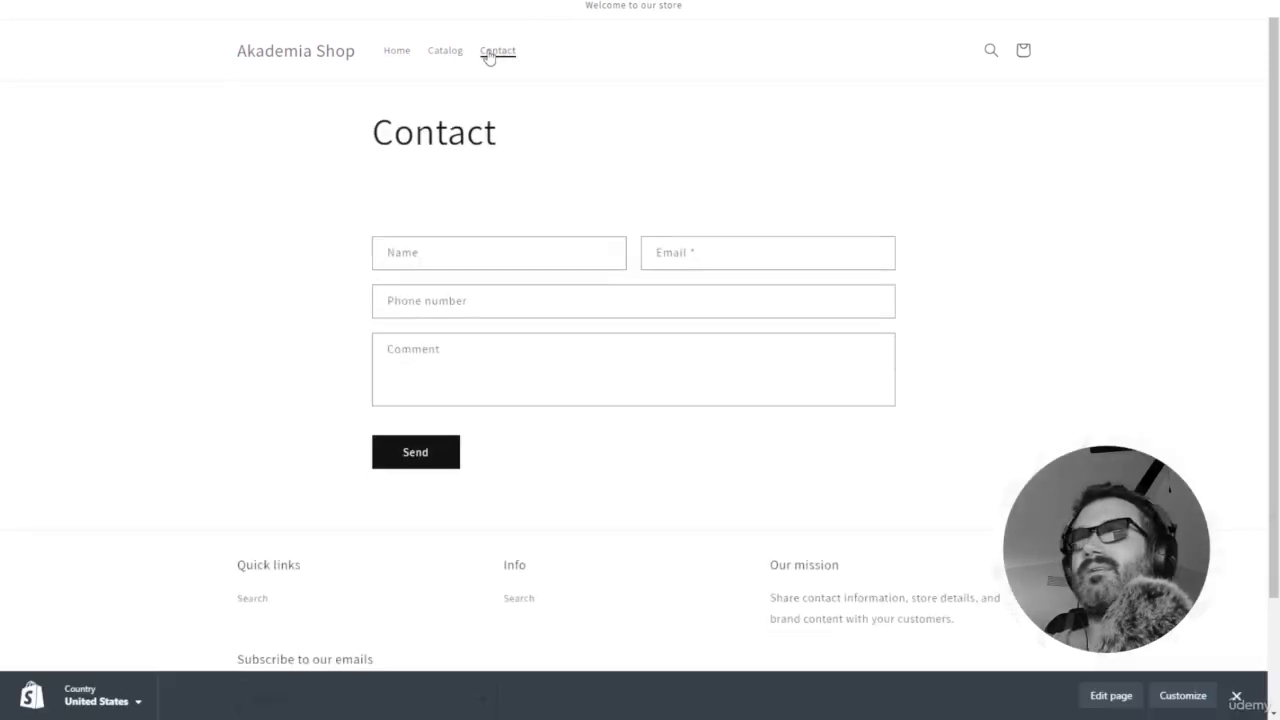
pyautogui.click(444, 52)
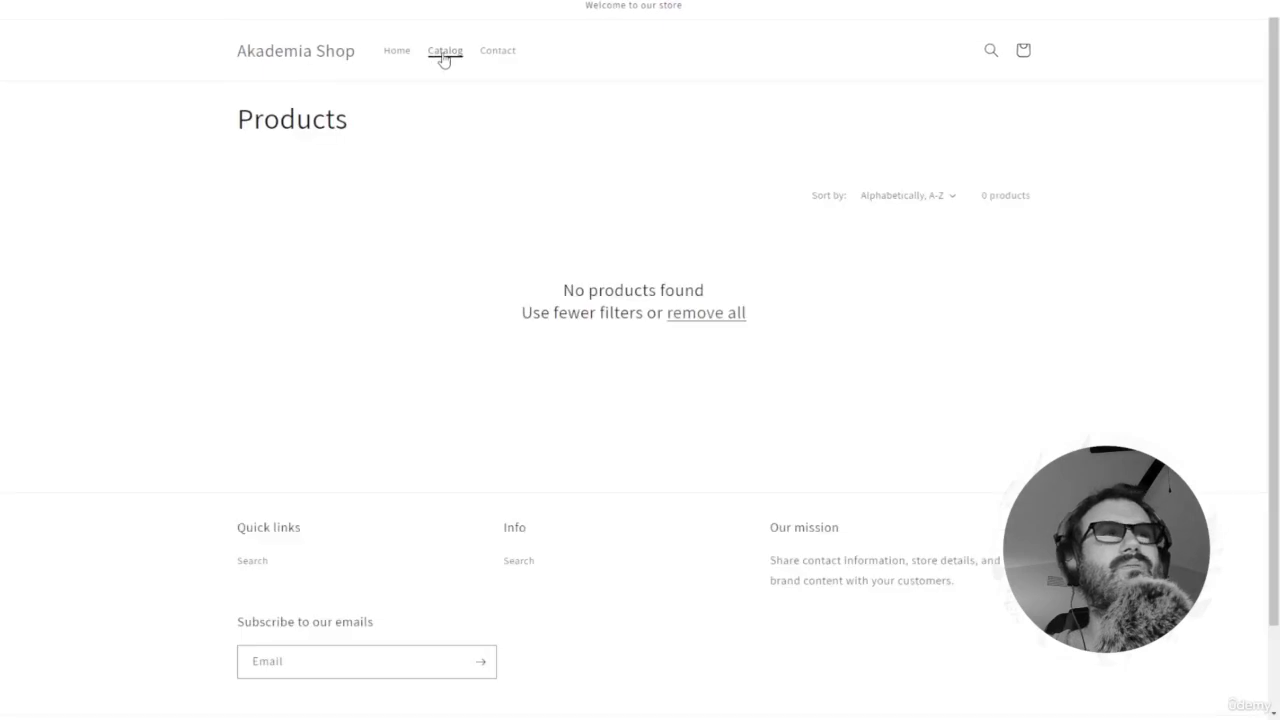
pyautogui.click(320, 62)
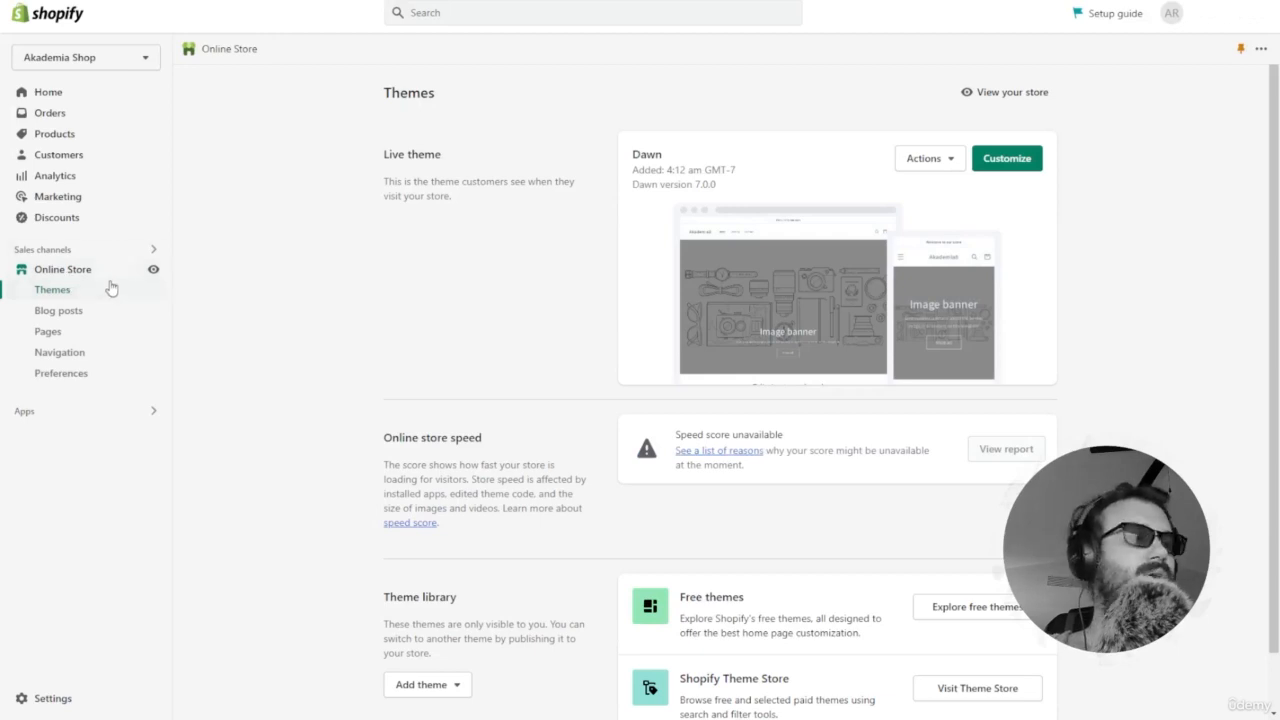
# Open the store's app and sales channel settings and go on to the Shopify App Store to customize the store
pyautogui.click(65, 415)
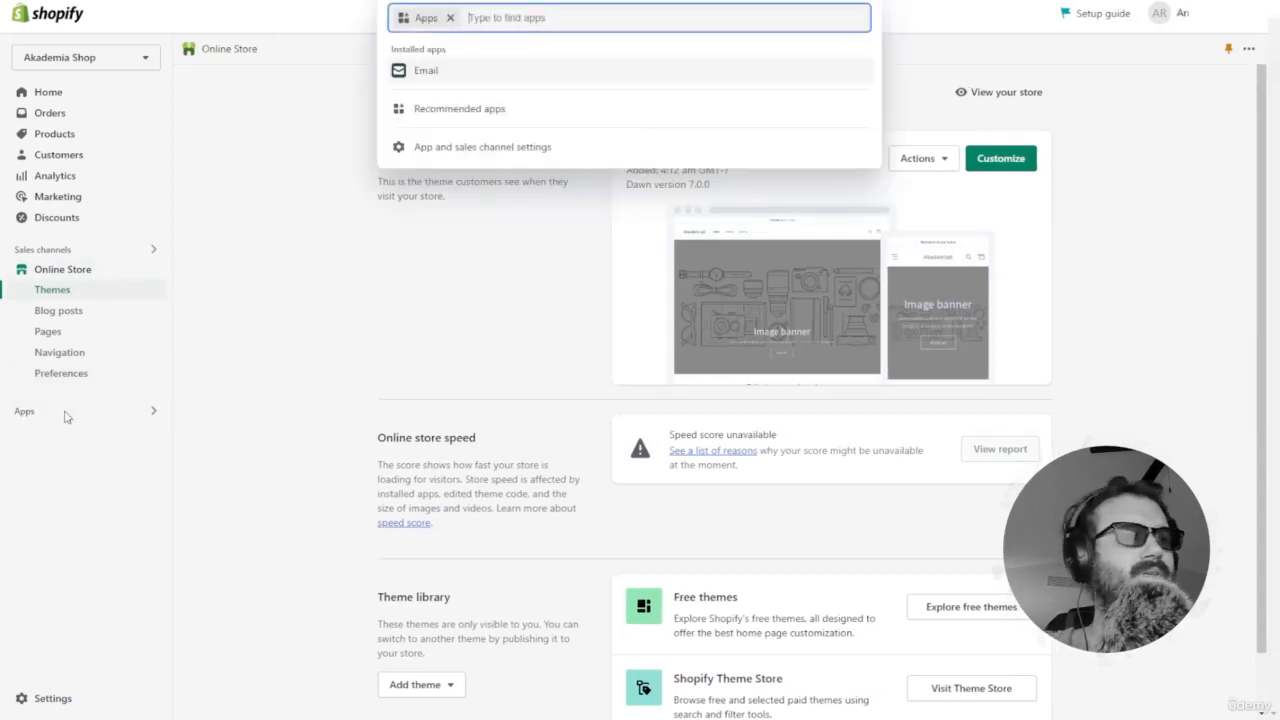
pyautogui.click(170, 437)
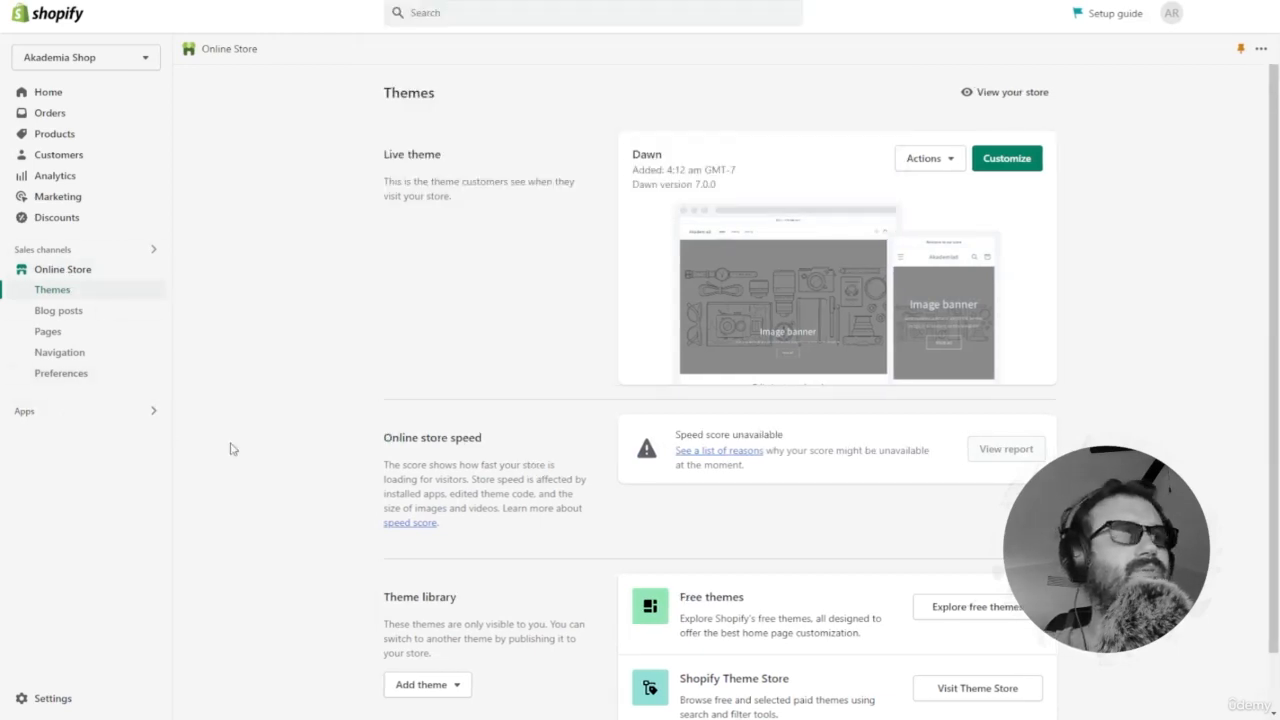
pyautogui.click(89, 421)
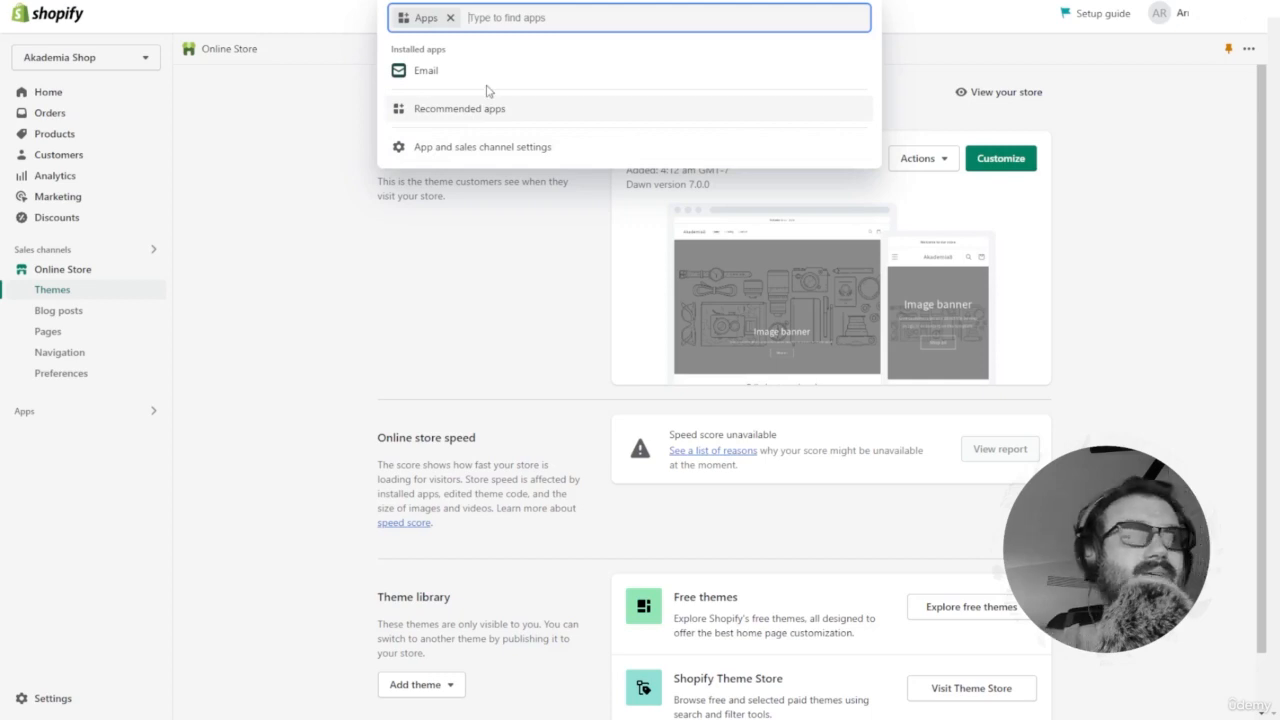
pyautogui.click(479, 153)
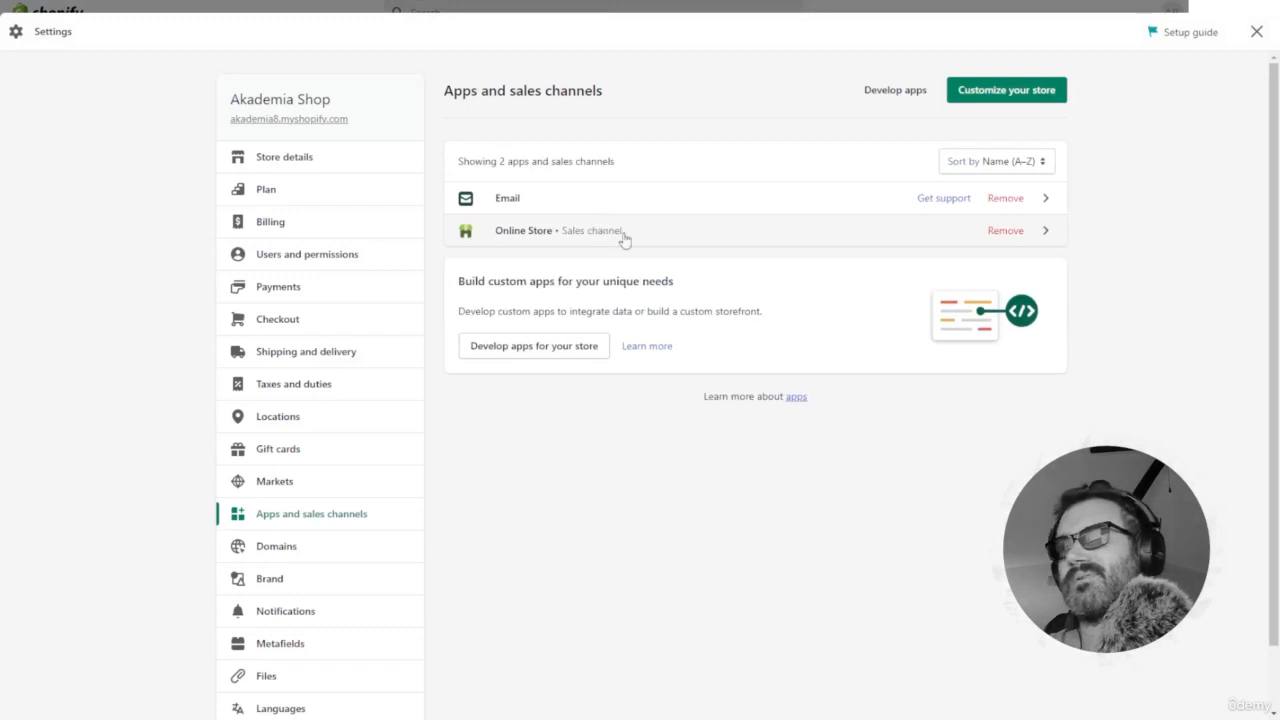
pyautogui.click(995, 99)
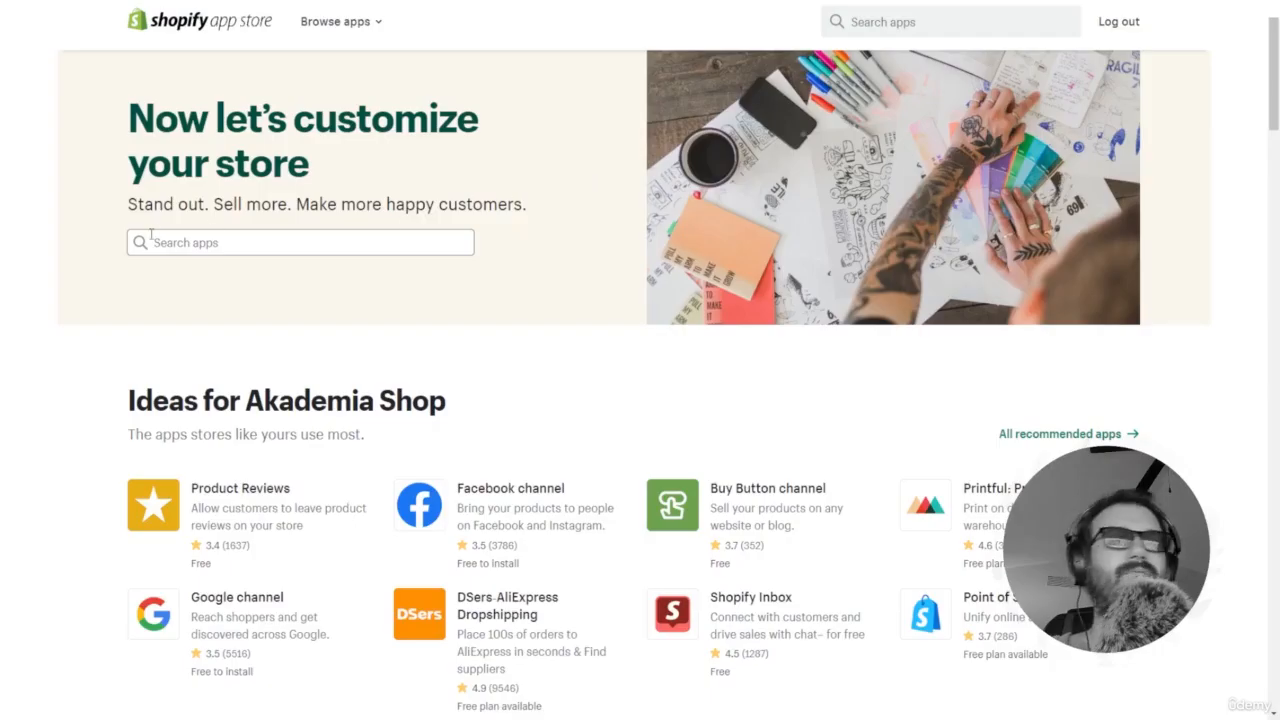
# Search the app store for "dsers" and install the DSers-AliExpress Dropshipping app on the store
pyautogui.click(182, 246)
pyautogui.write('dsers')
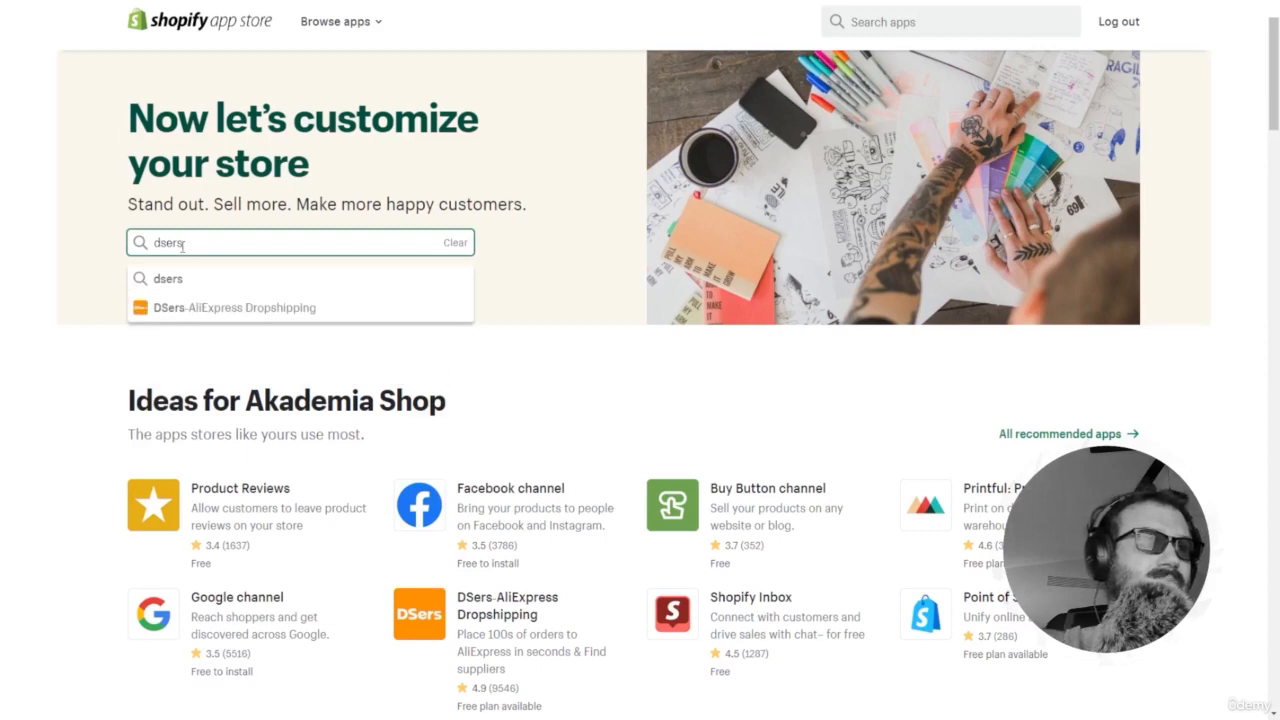
pyautogui.press('Return')
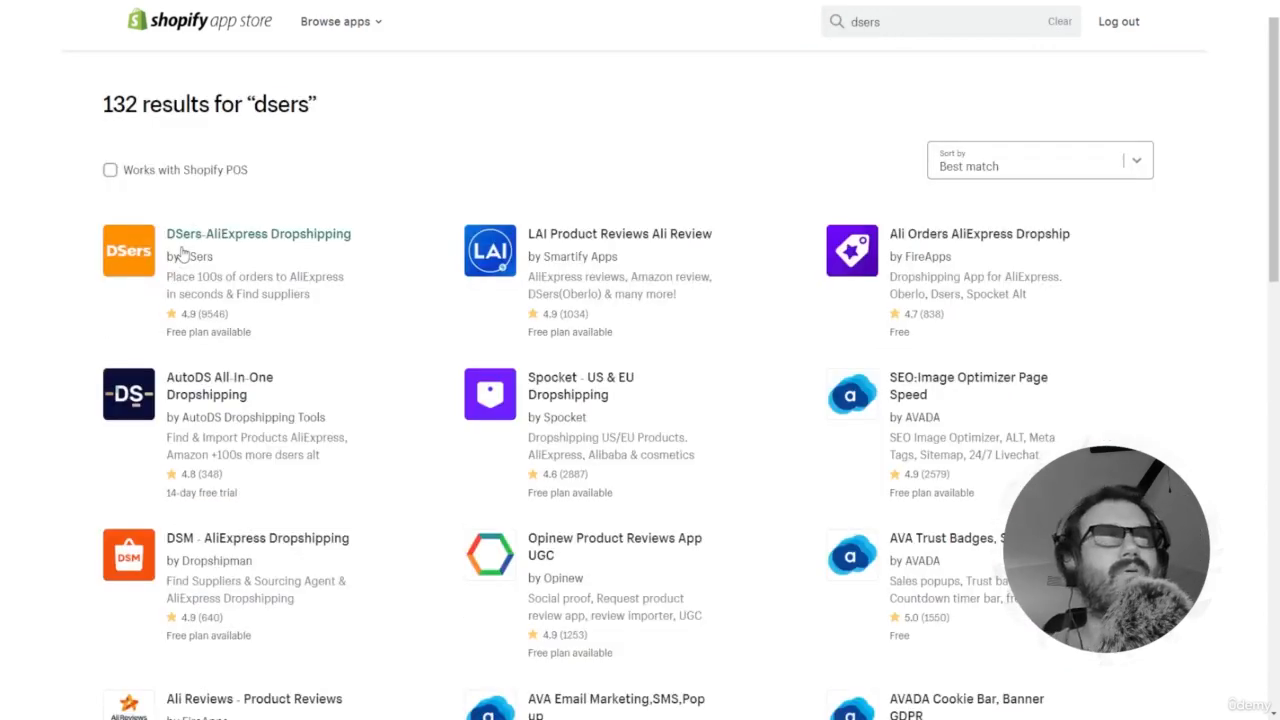
pyautogui.click(131, 264)
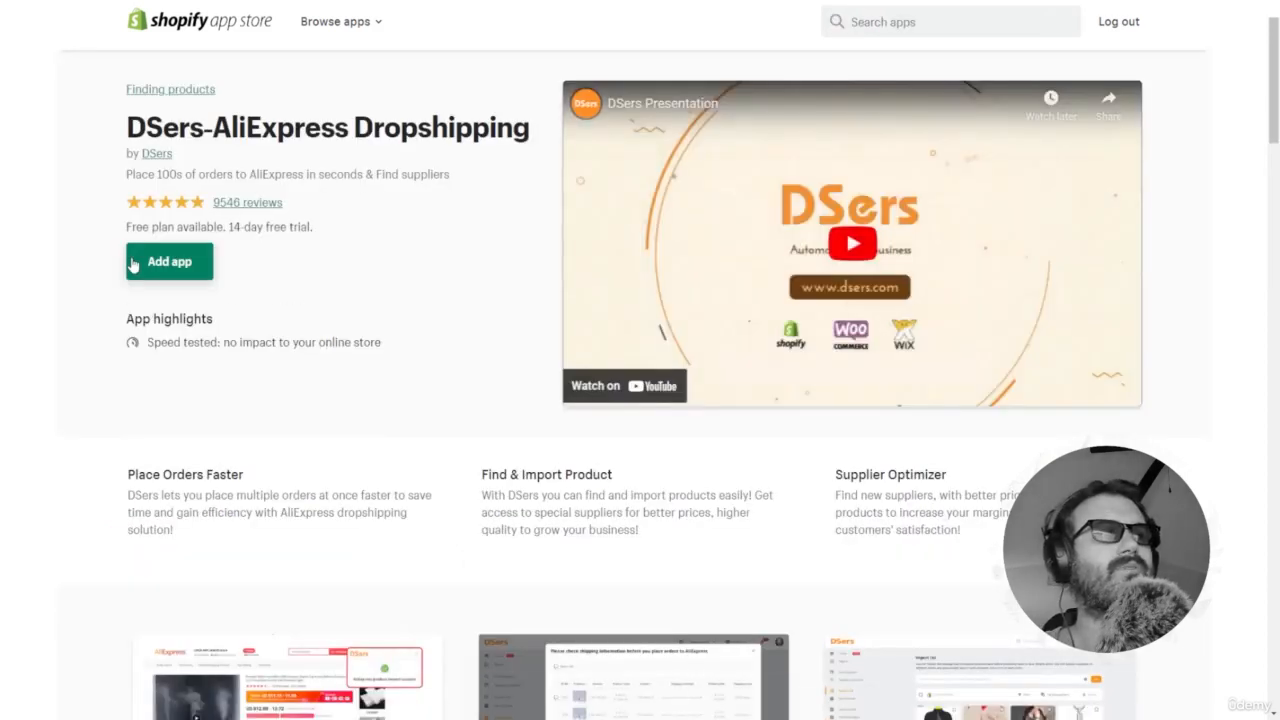
pyautogui.click(181, 267)
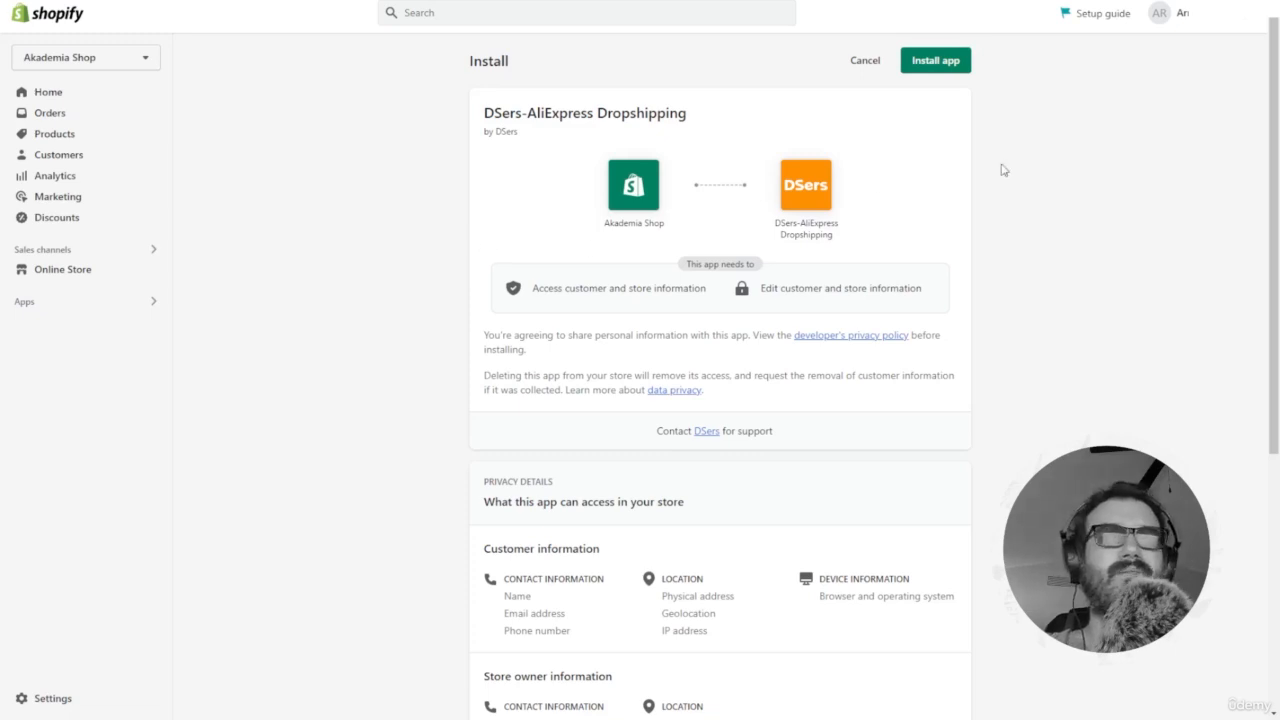
pyautogui.click(940, 65)
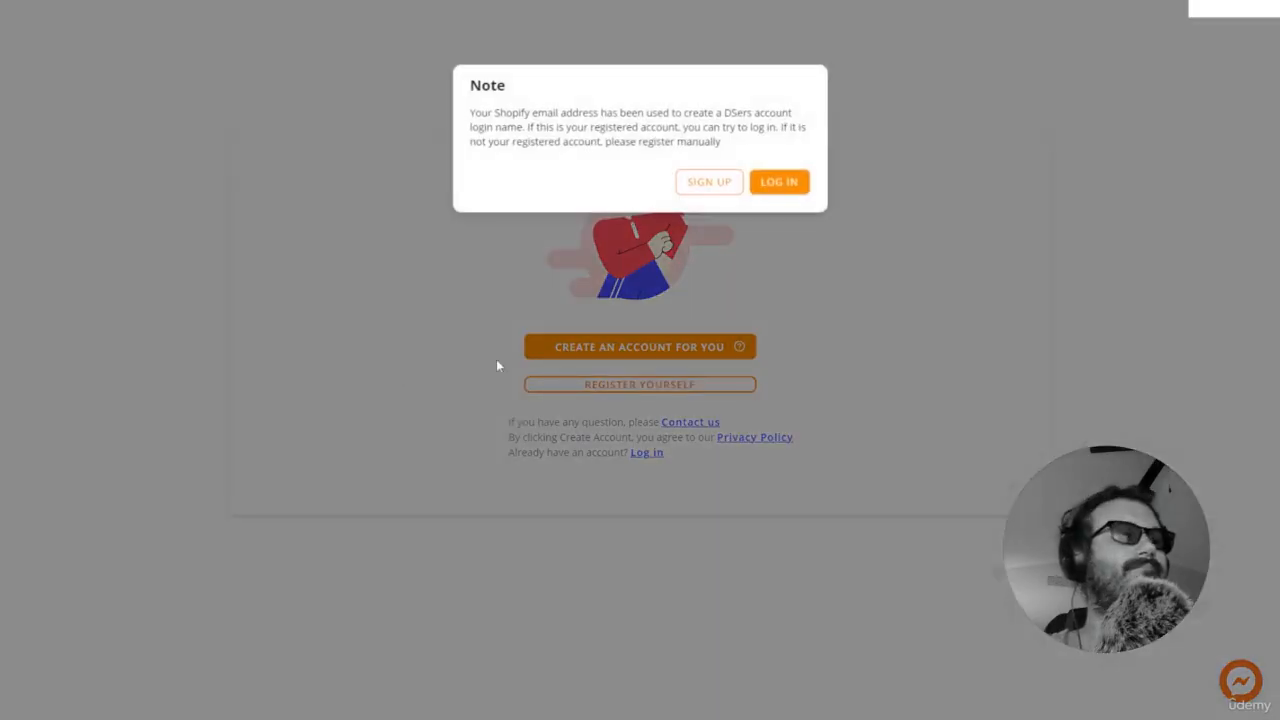
# Sign up for a new DSers account and choose Shopify as the platform to link
pyautogui.click(716, 192)
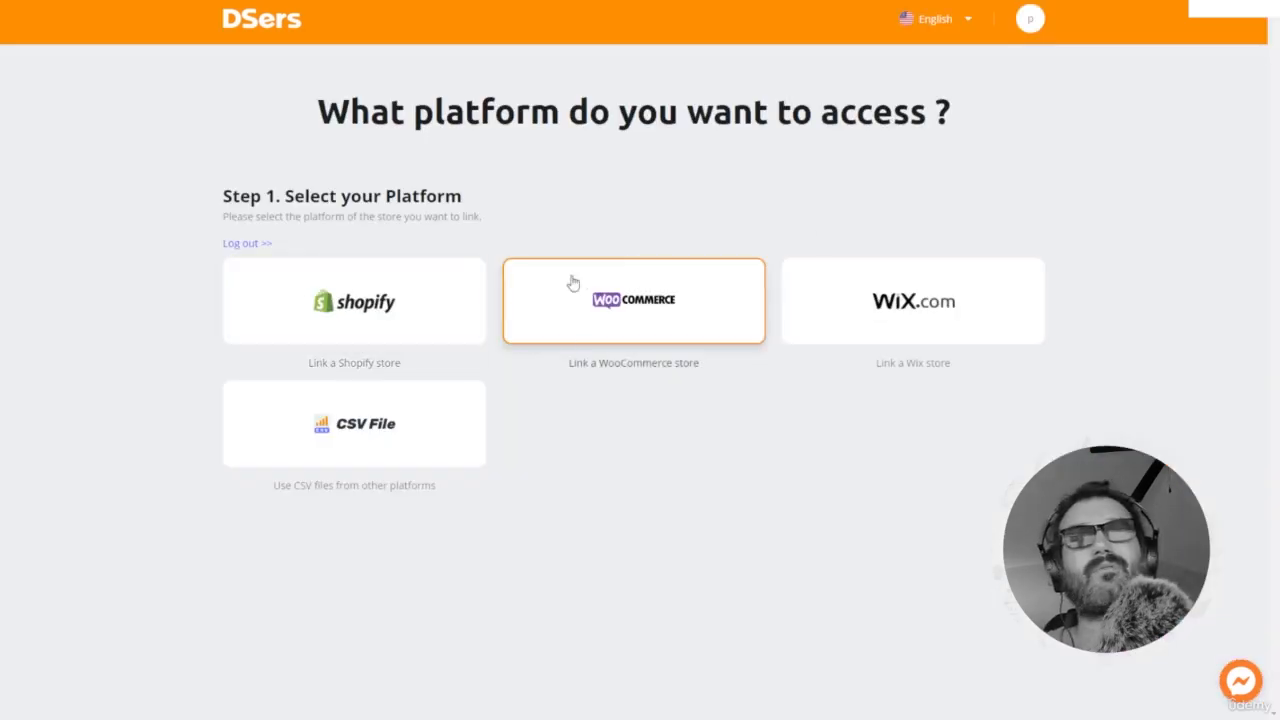
pyautogui.click(413, 301)
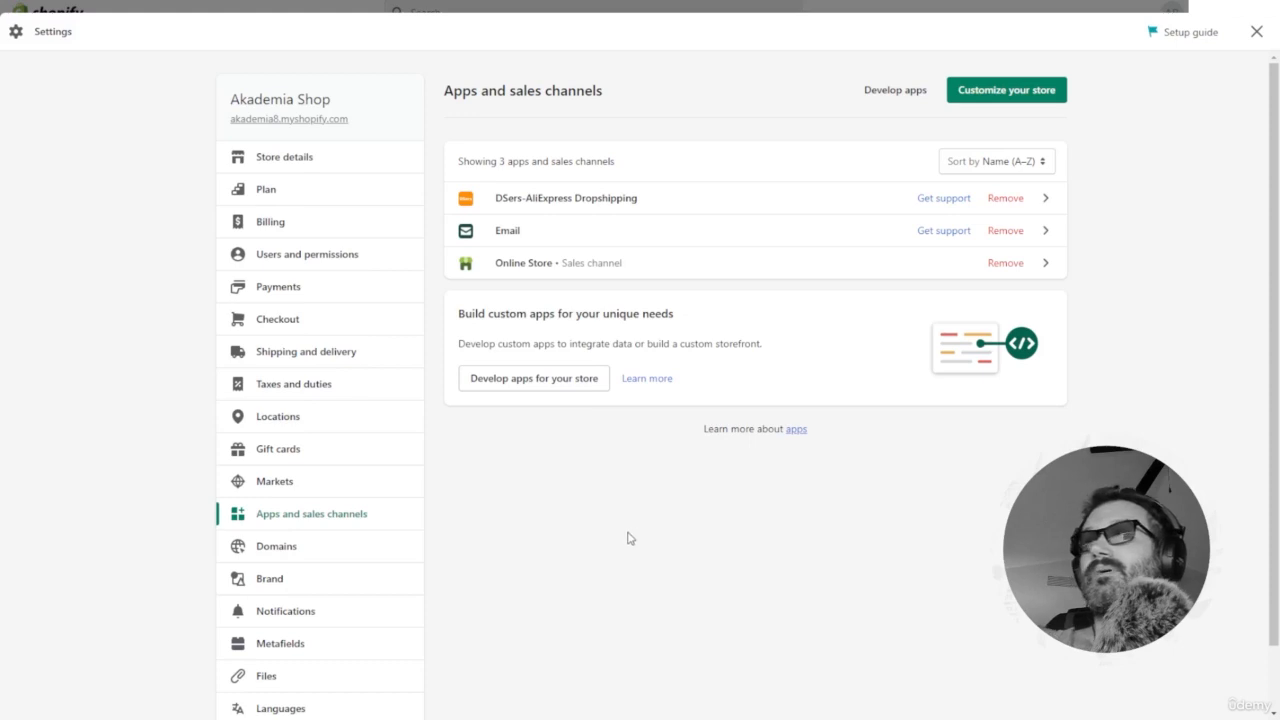
# Review the DSers-AliExpress Dropshipping app's details in the Shopify apps and sales channels settings, and open the app
pyautogui.click(1256, 31)
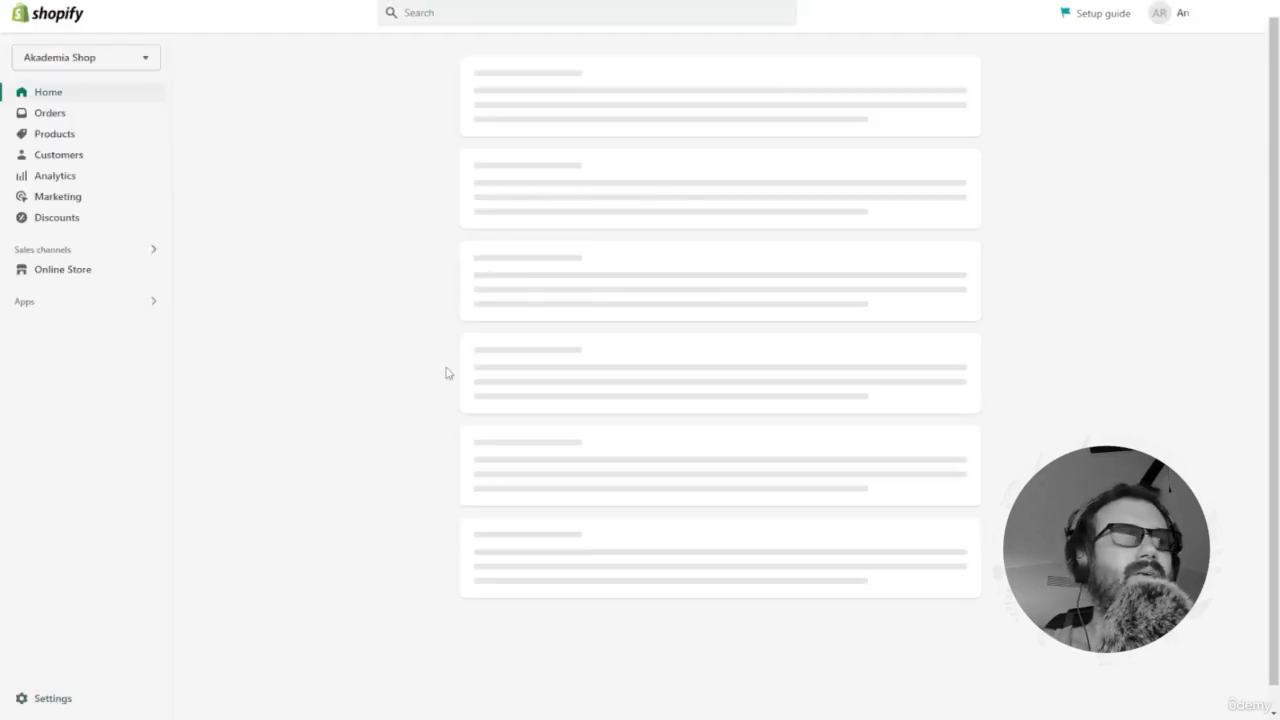
pyautogui.click(52, 702)
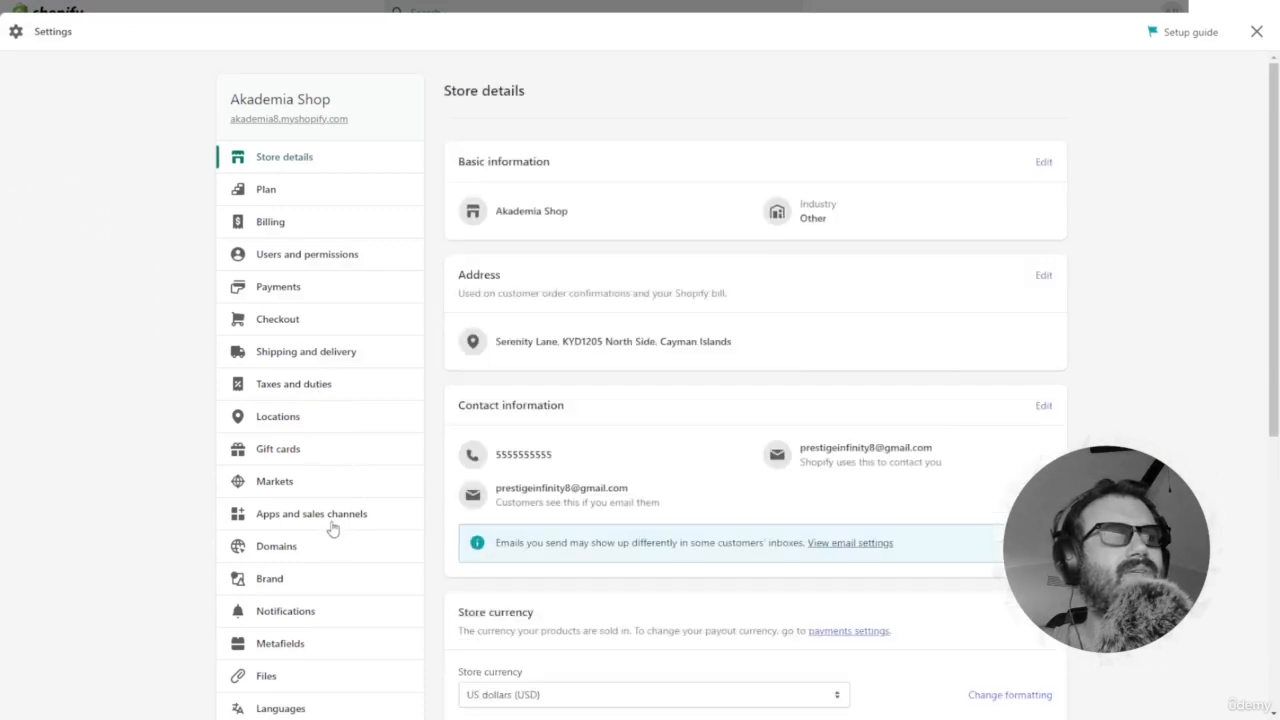
pyautogui.click(330, 517)
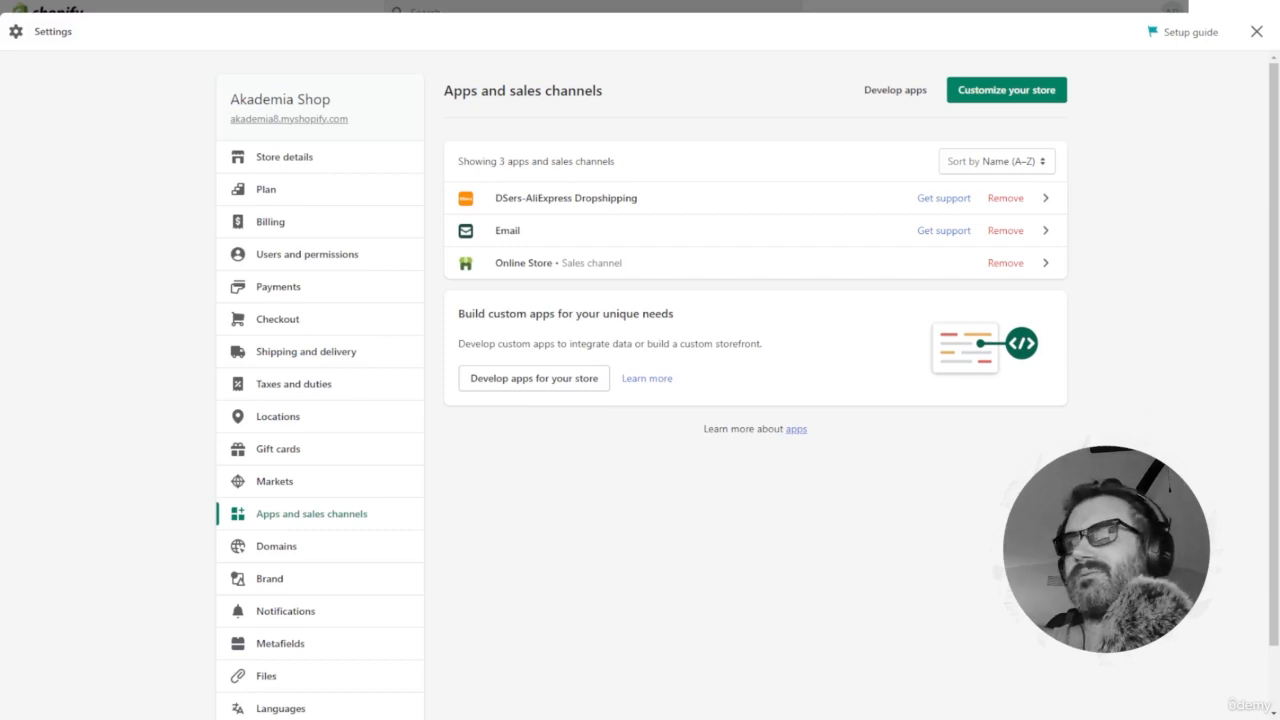
pyautogui.click(600, 203)
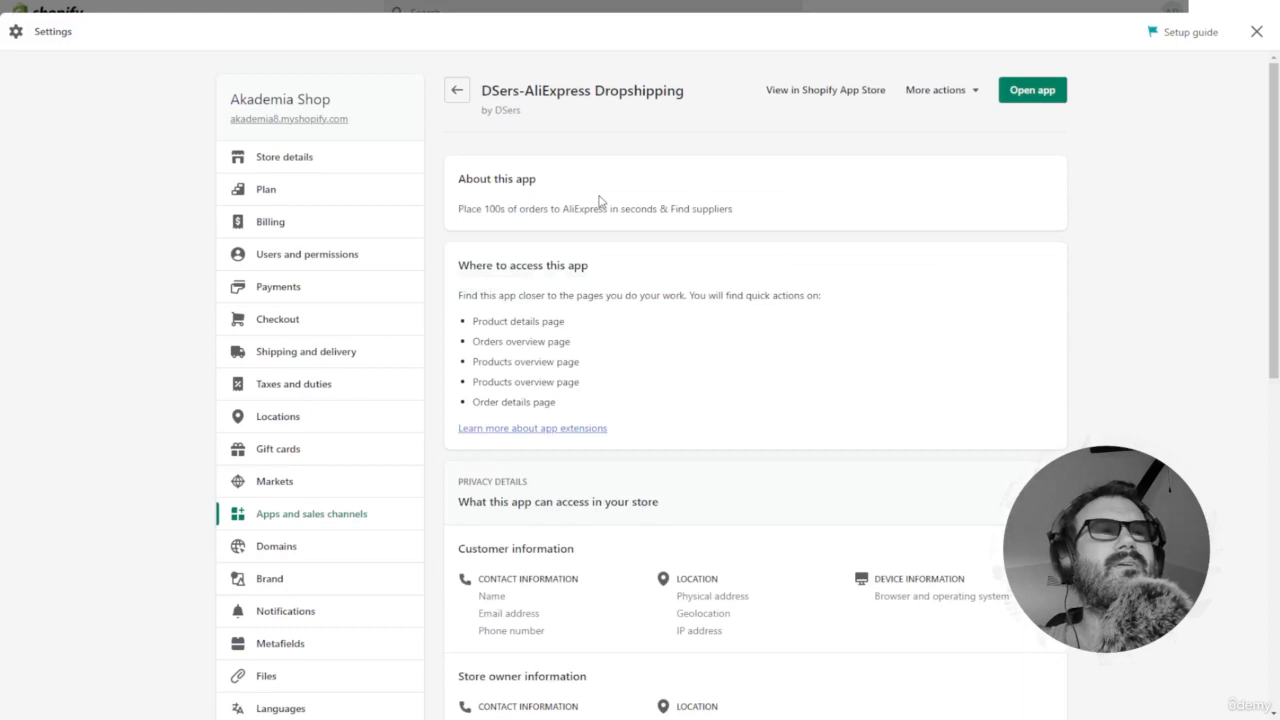
pyautogui.scroll(-3, 651, 251)
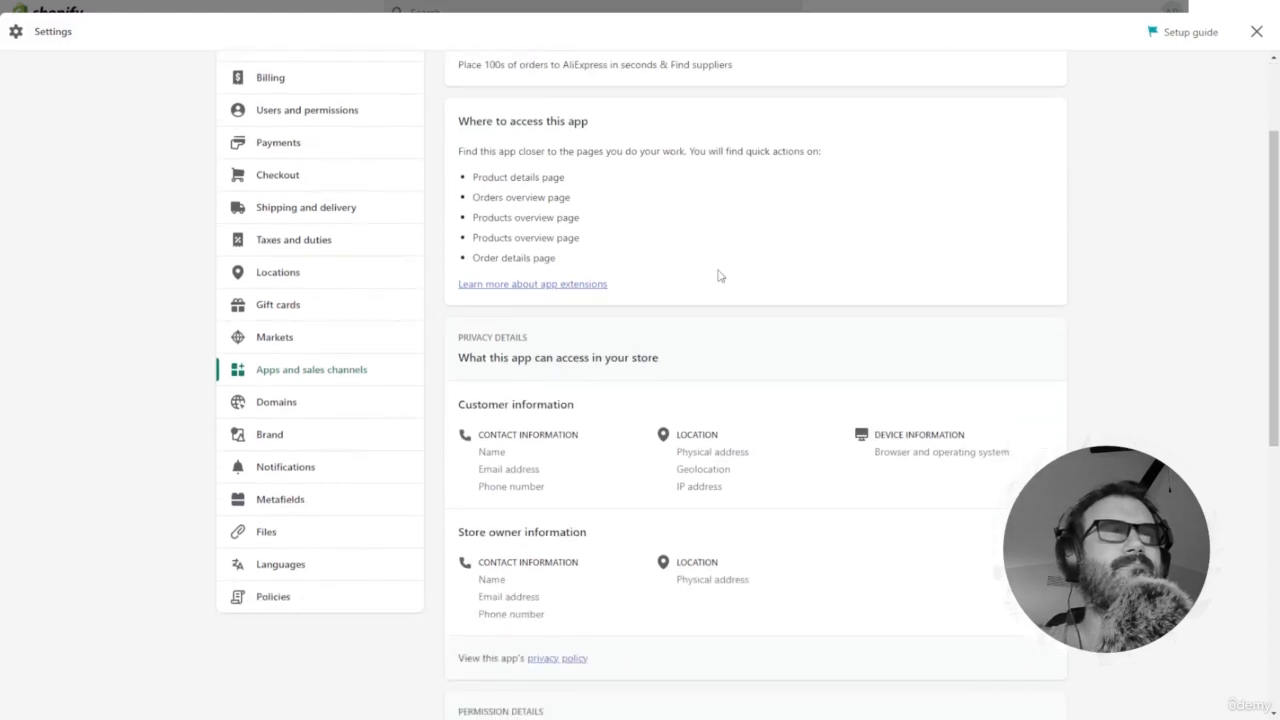
pyautogui.scroll(3, 720, 277)
pyautogui.click(1036, 95)
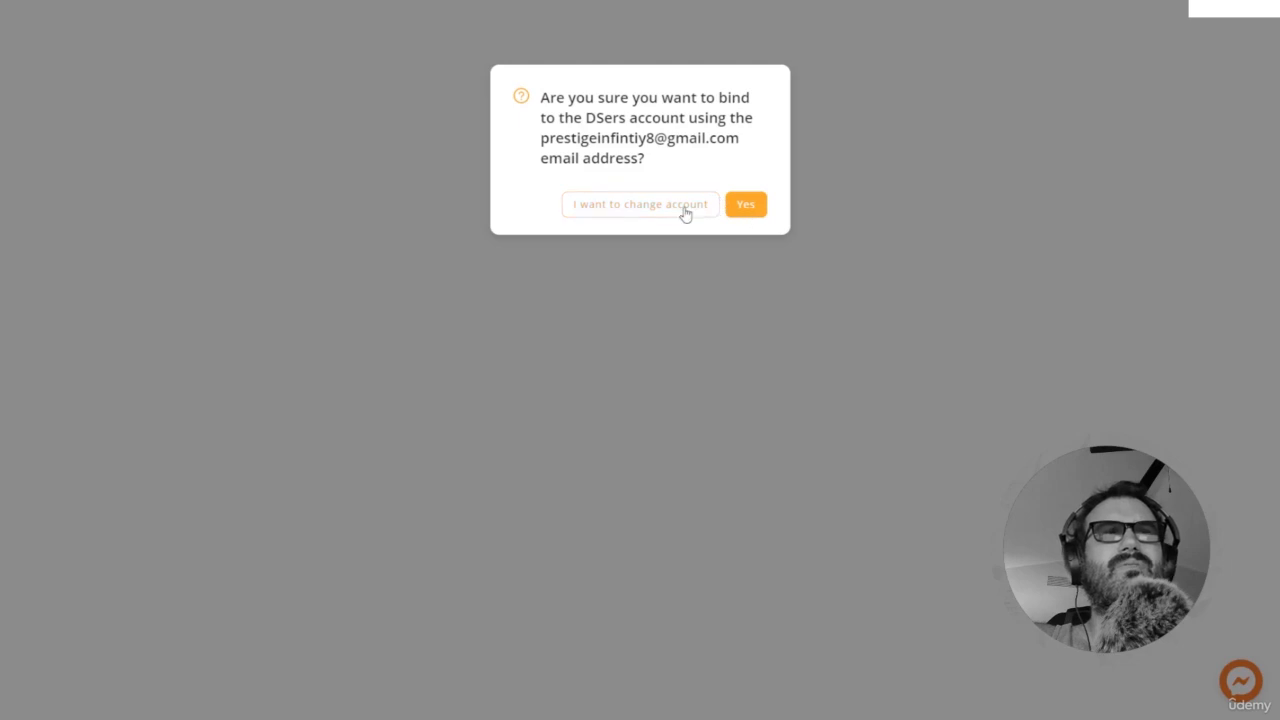
# Confirm binding the store to the DSers account and start with the free Basic plan
pyautogui.click(744, 207)
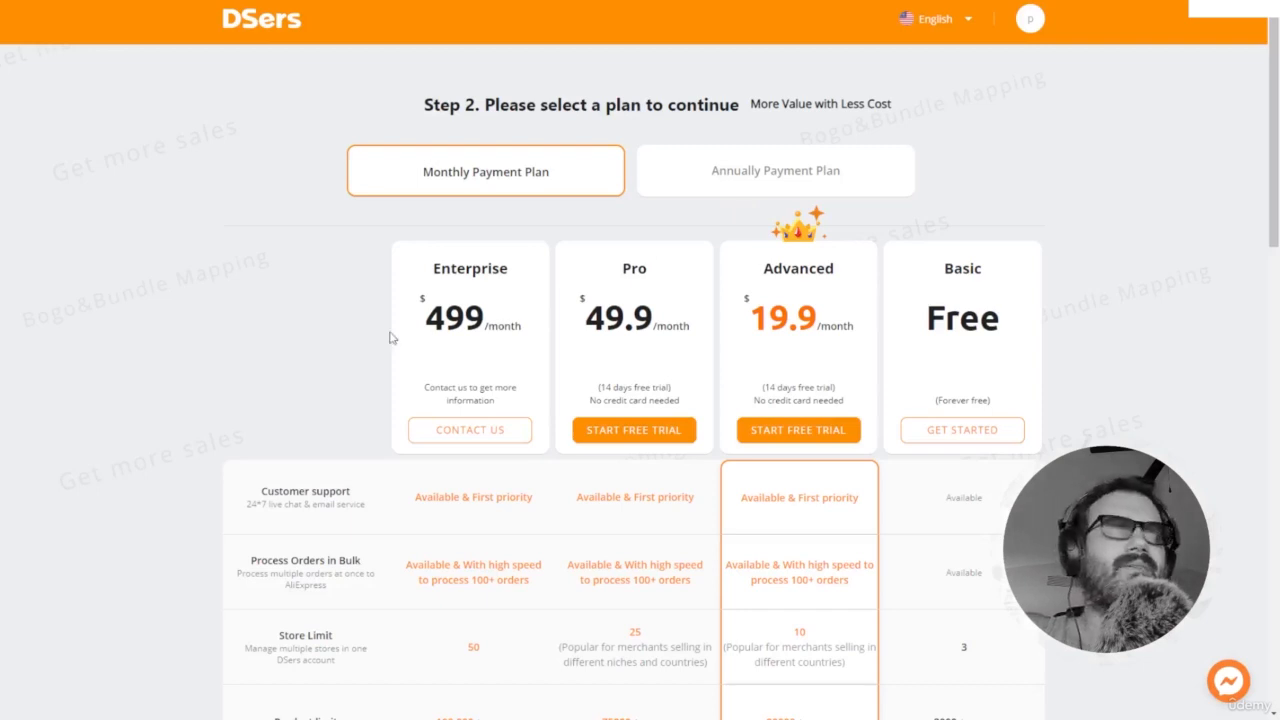
pyautogui.scroll(-1, 390, 338)
pyautogui.click(965, 358)
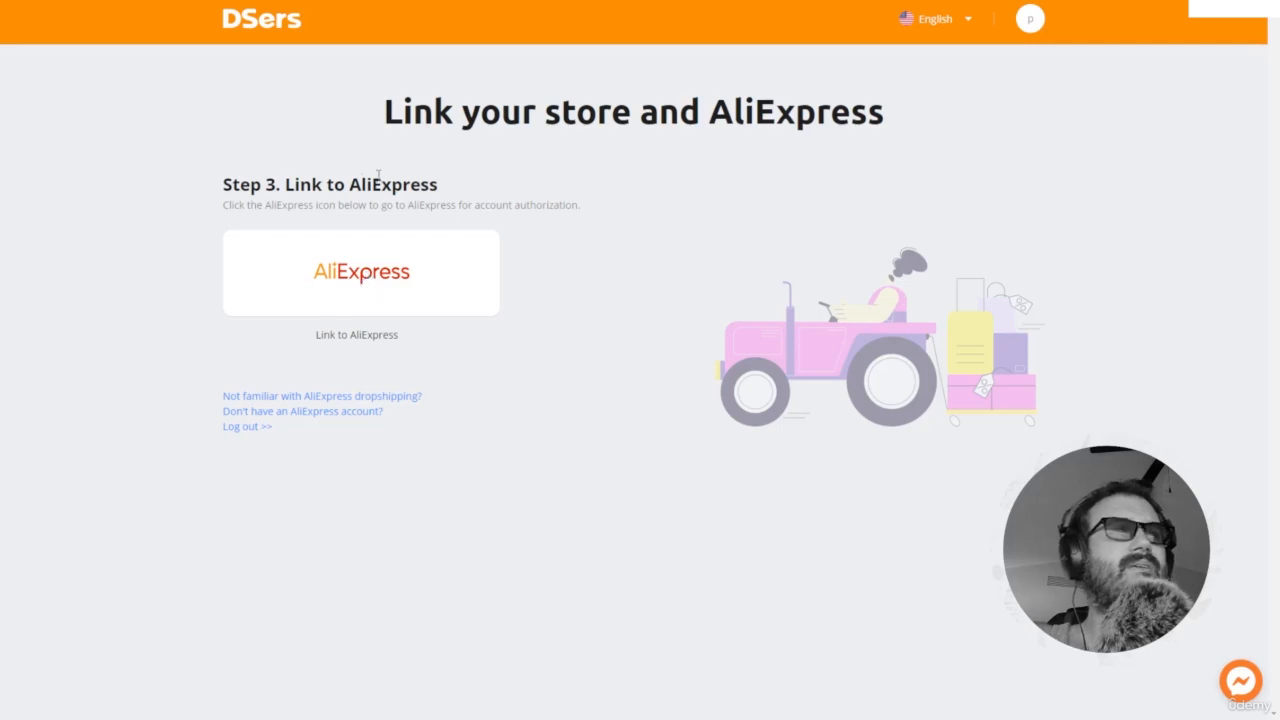
# Link DSers to AliExpress and choose to explore freely instead of taking the new user's guide
pyautogui.click(493, 300)
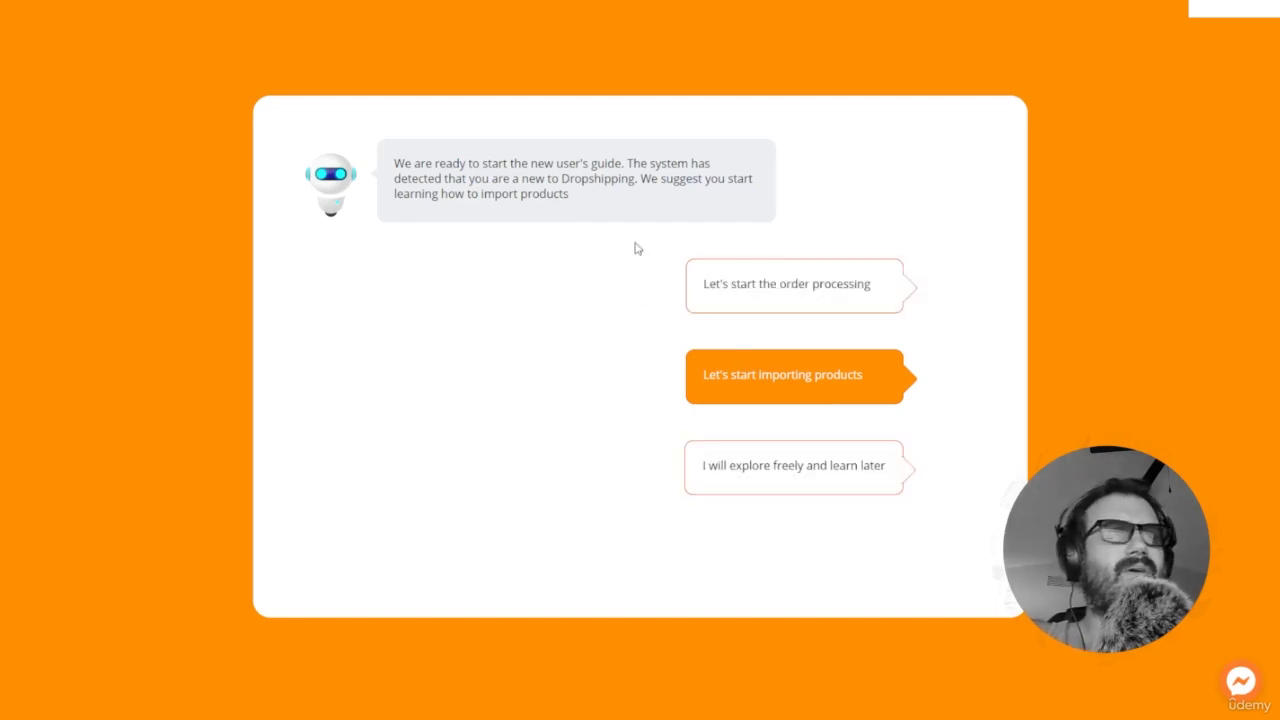
pyautogui.click(821, 480)
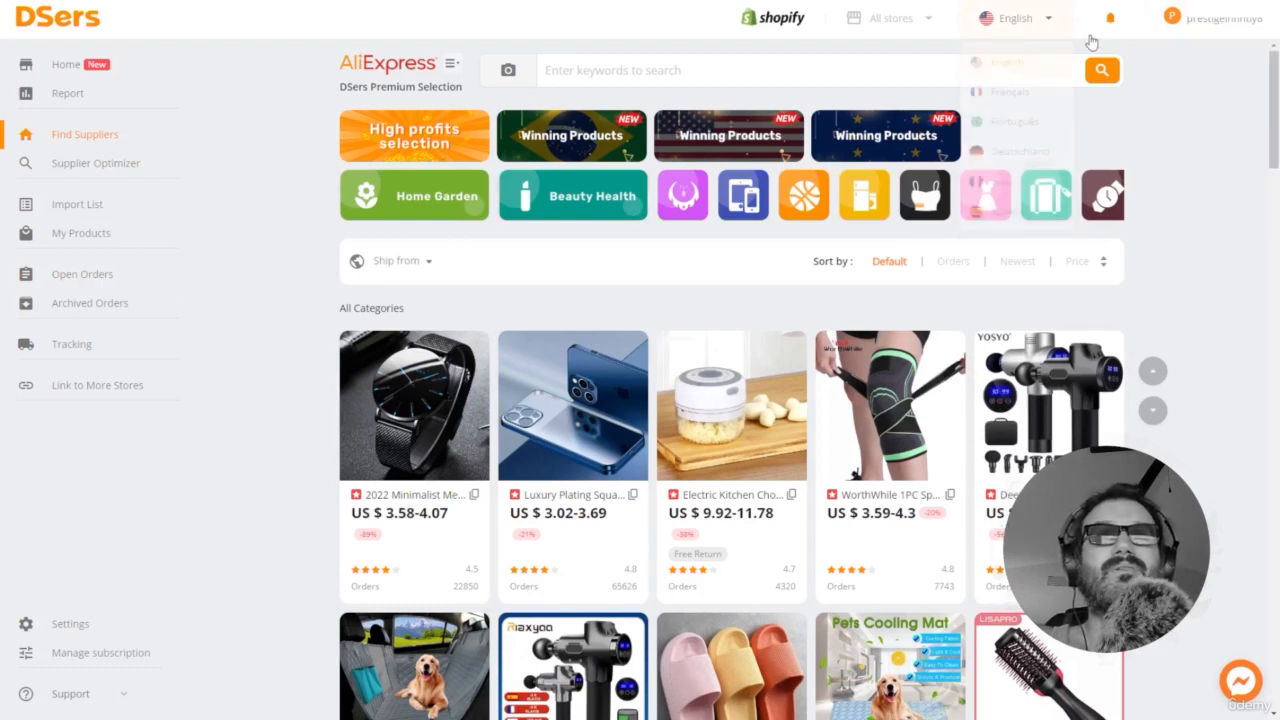
# Check the store selection on the DSers My Products page
pyautogui.moveTo(1053, 30)
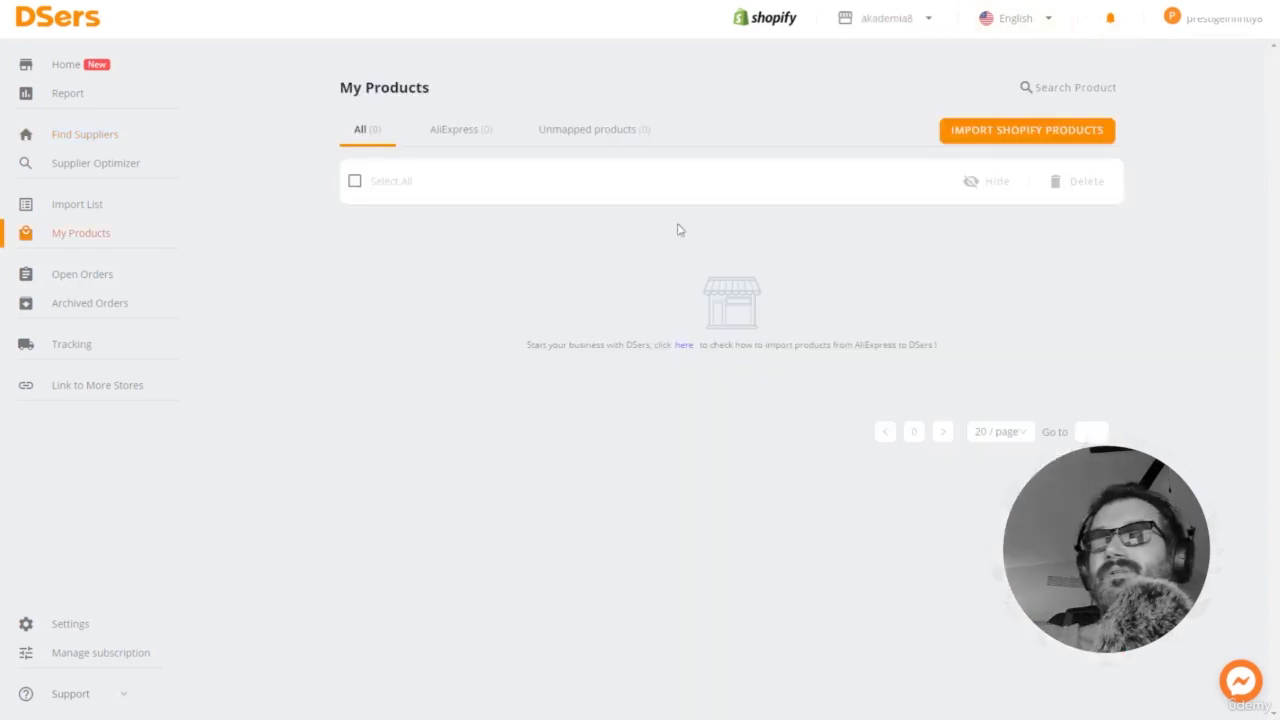
pyautogui.click(930, 19)
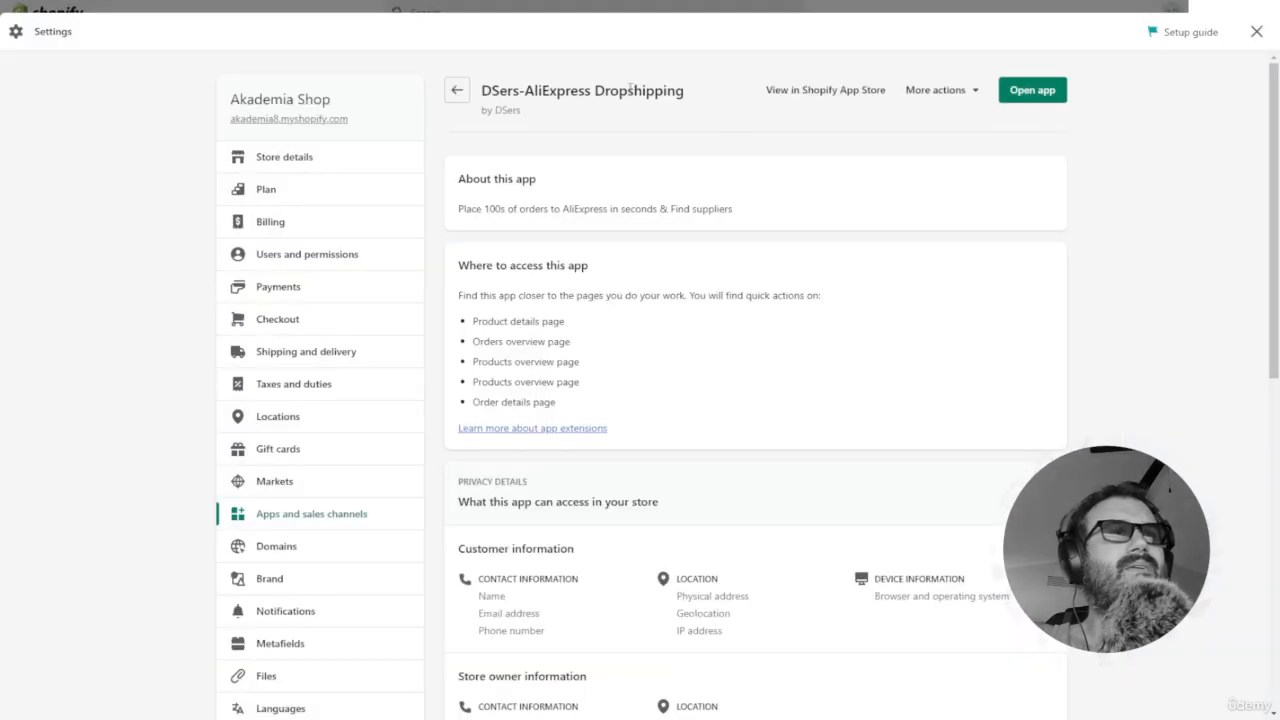
# Reopen DSers from the Shopify app settings and show the list of linked stores on the My Products page
pyautogui.click(318, 518)
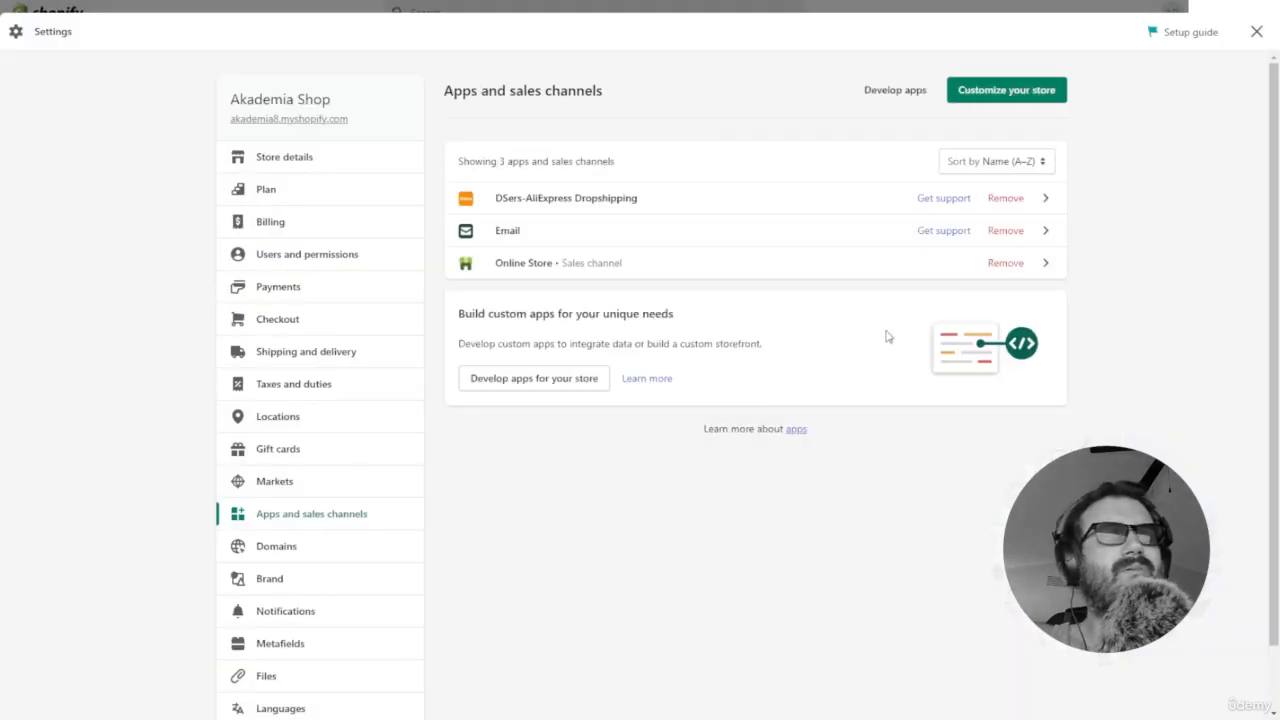
pyautogui.click(556, 204)
pyautogui.click(1030, 90)
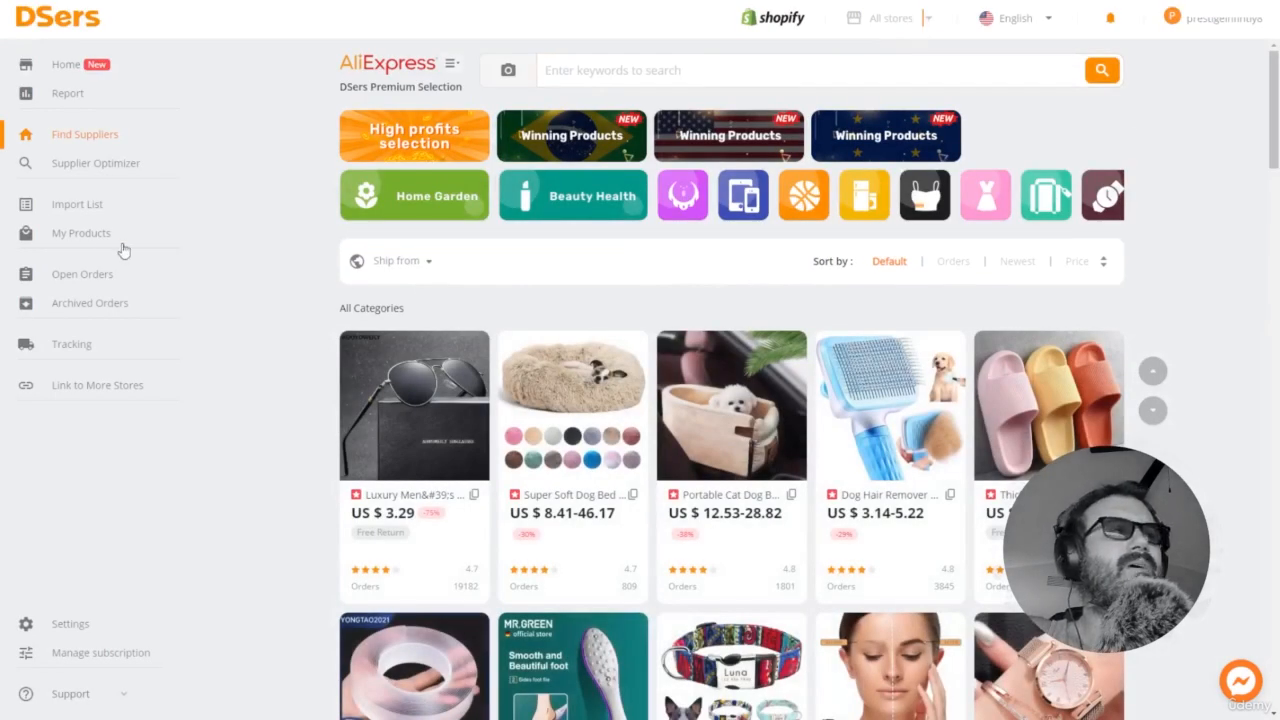
pyautogui.click(84, 238)
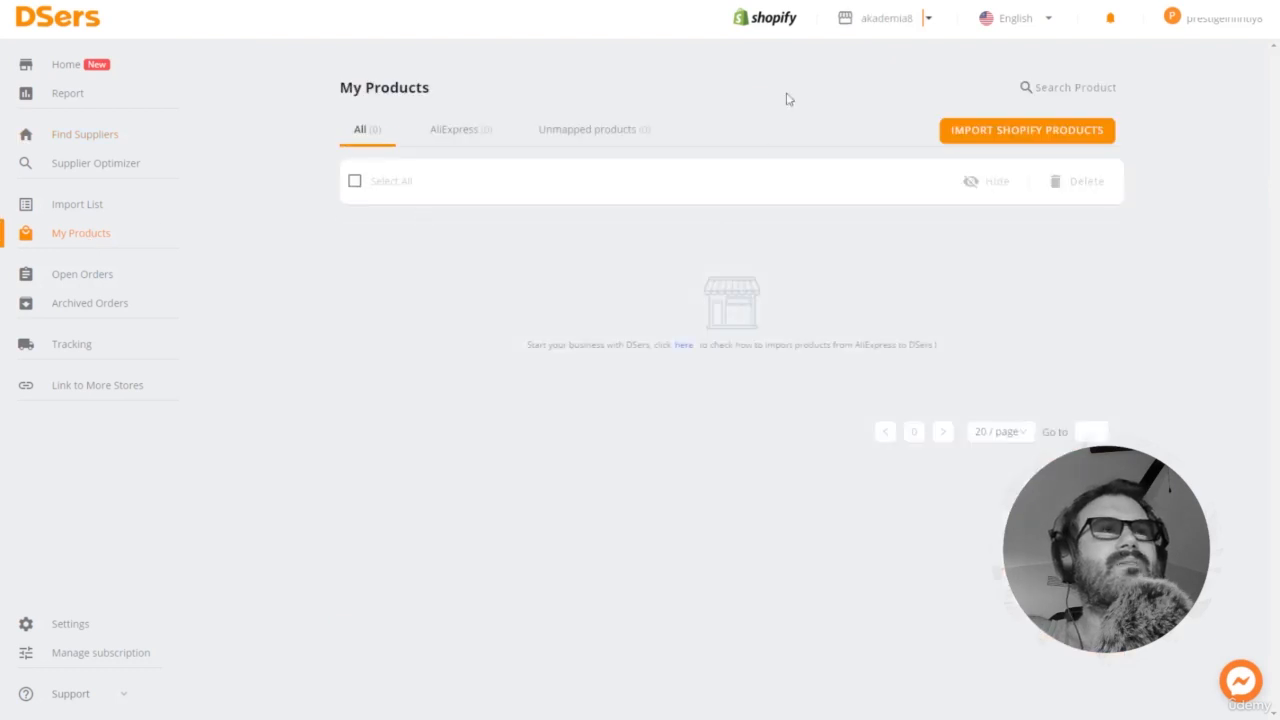
pyautogui.click(872, 19)
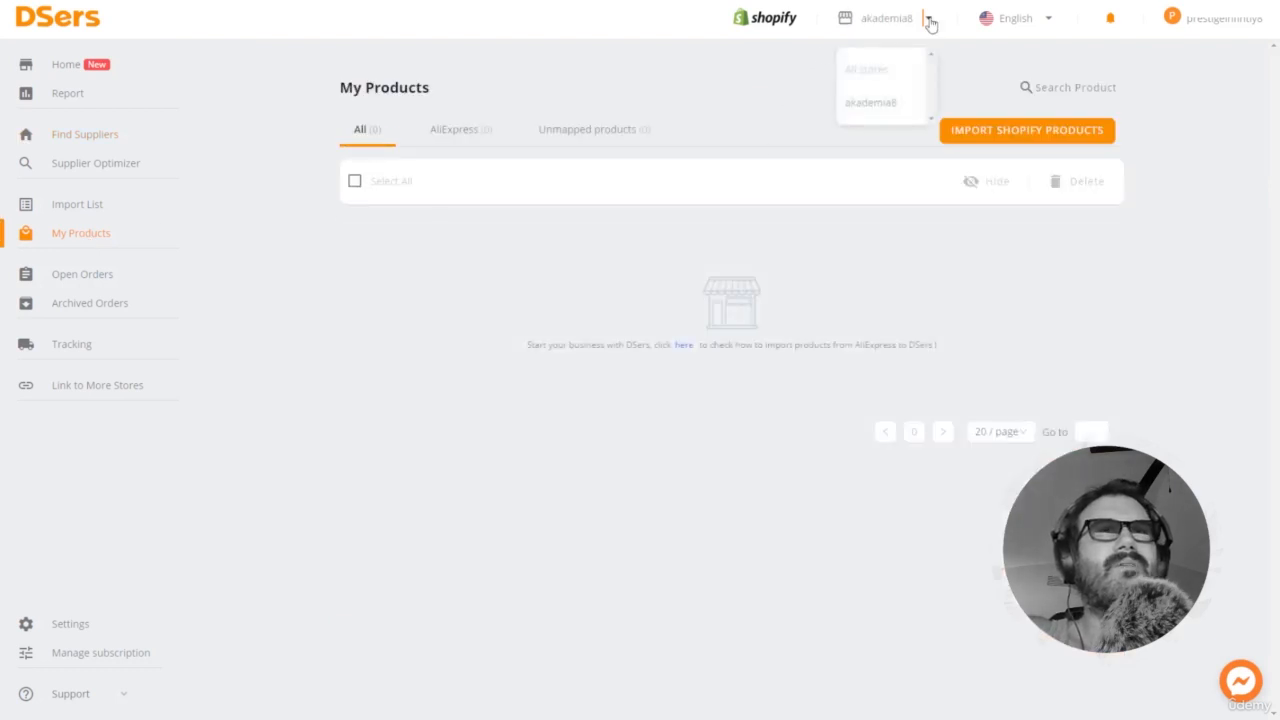
# Close the store list and open the Import List's field for importing products by URL
pyautogui.click(863, 270)
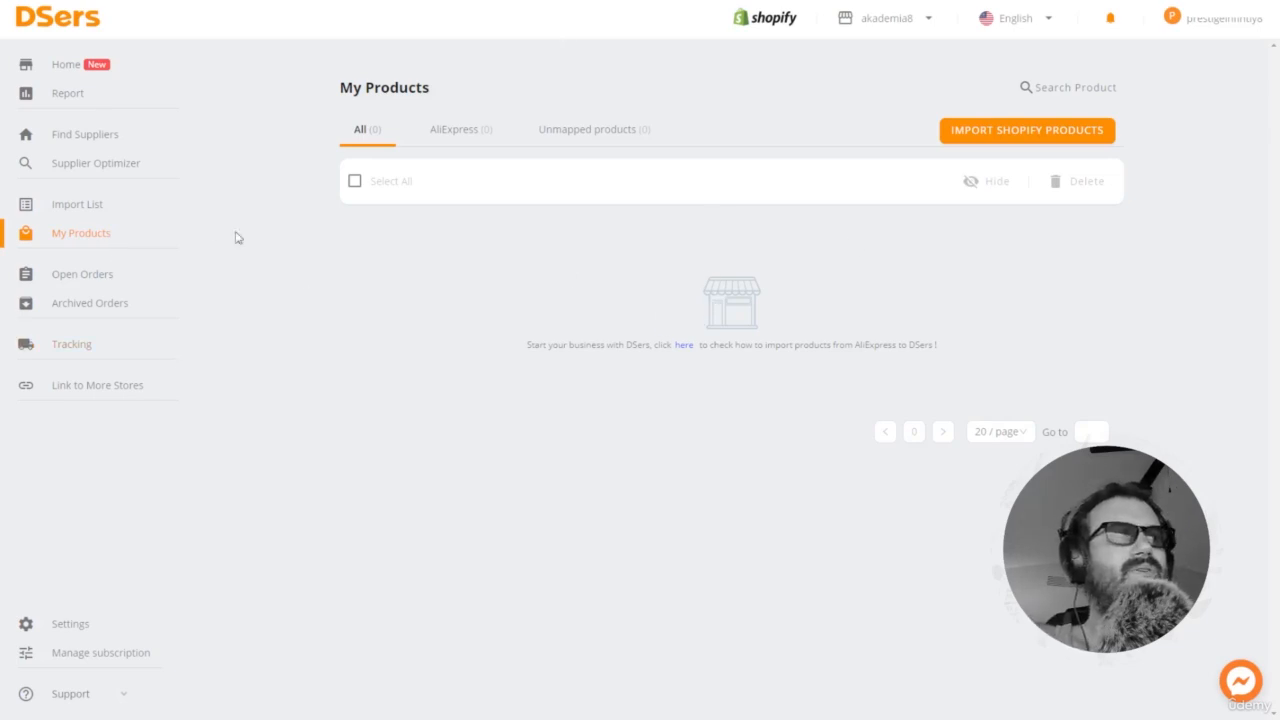
pyautogui.click(80, 205)
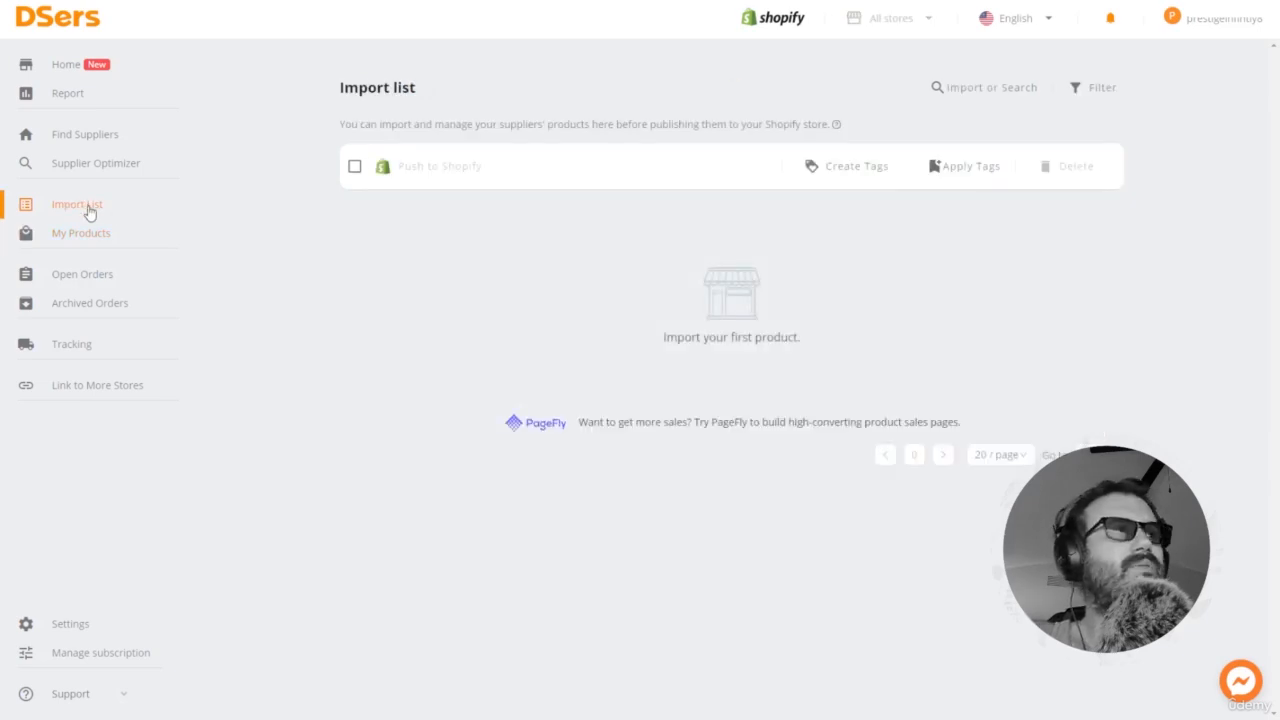
pyautogui.click(1010, 101)
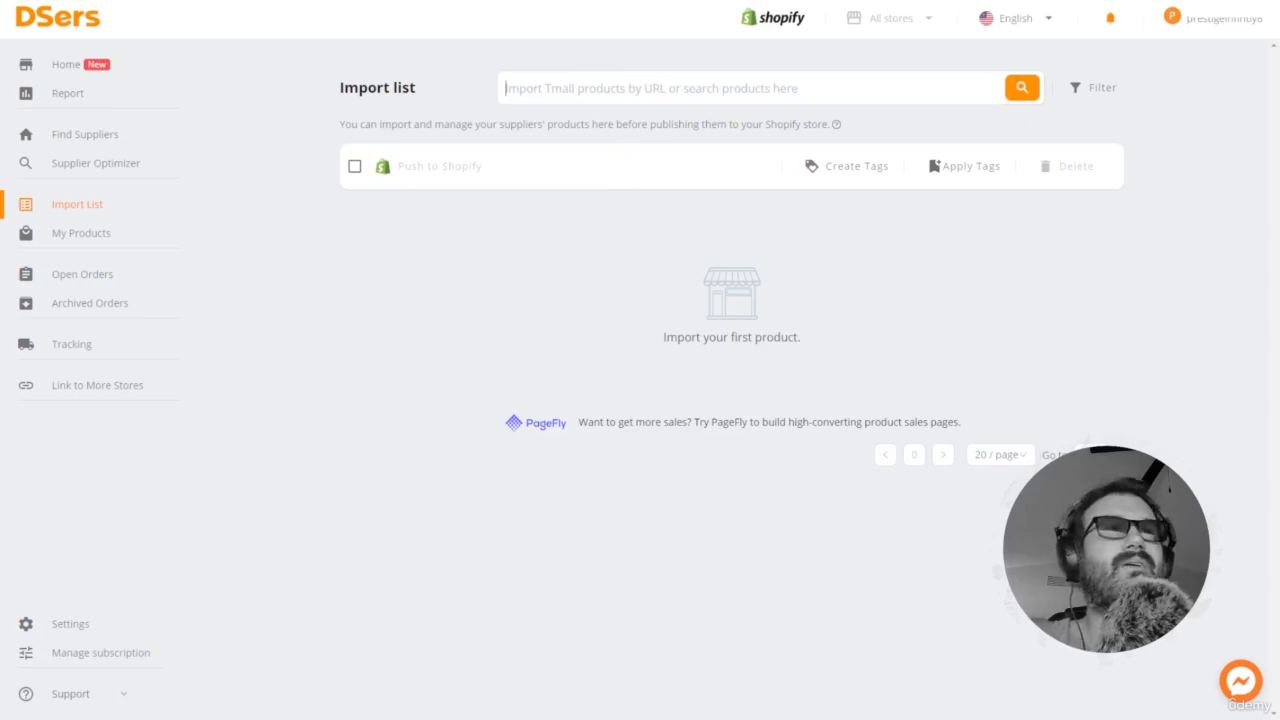
# Switch to AliExpress, browse the weekly deals and best sellers, and open the product page of the Gothic skull men's ring
pyautogui.hotkey('ctrl', 't')
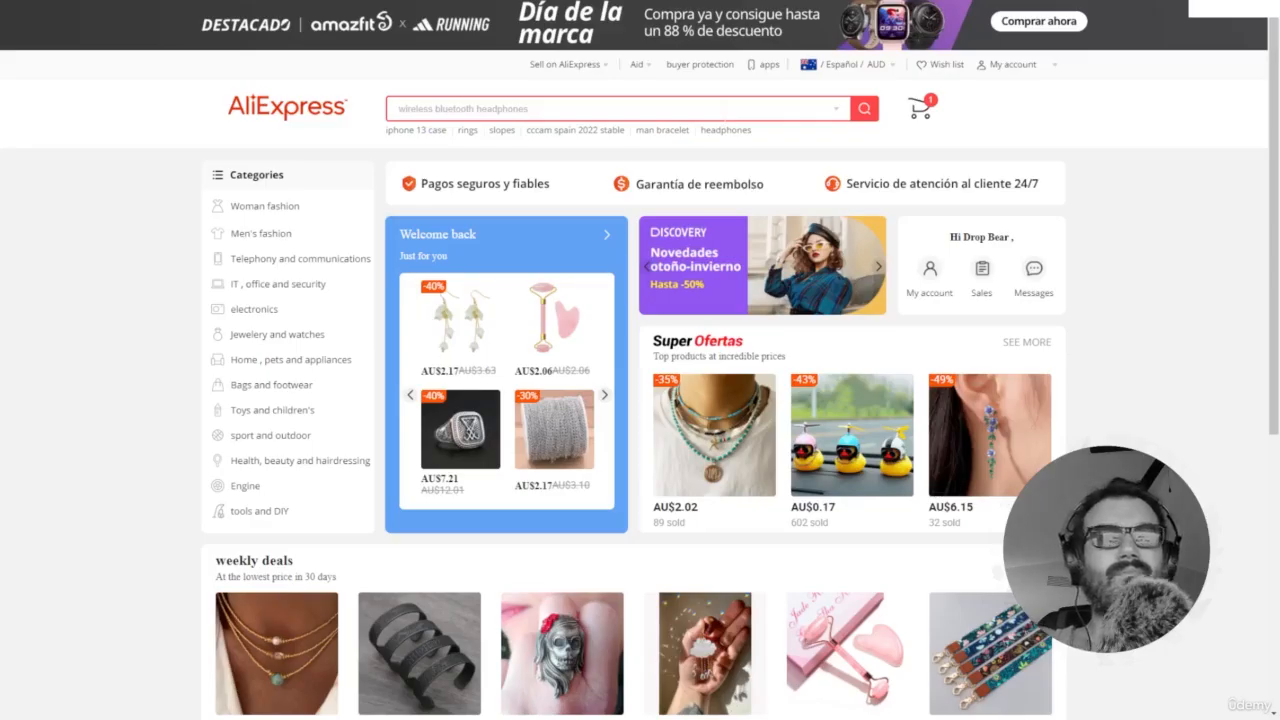
pyautogui.scroll(-3, 1012, 426)
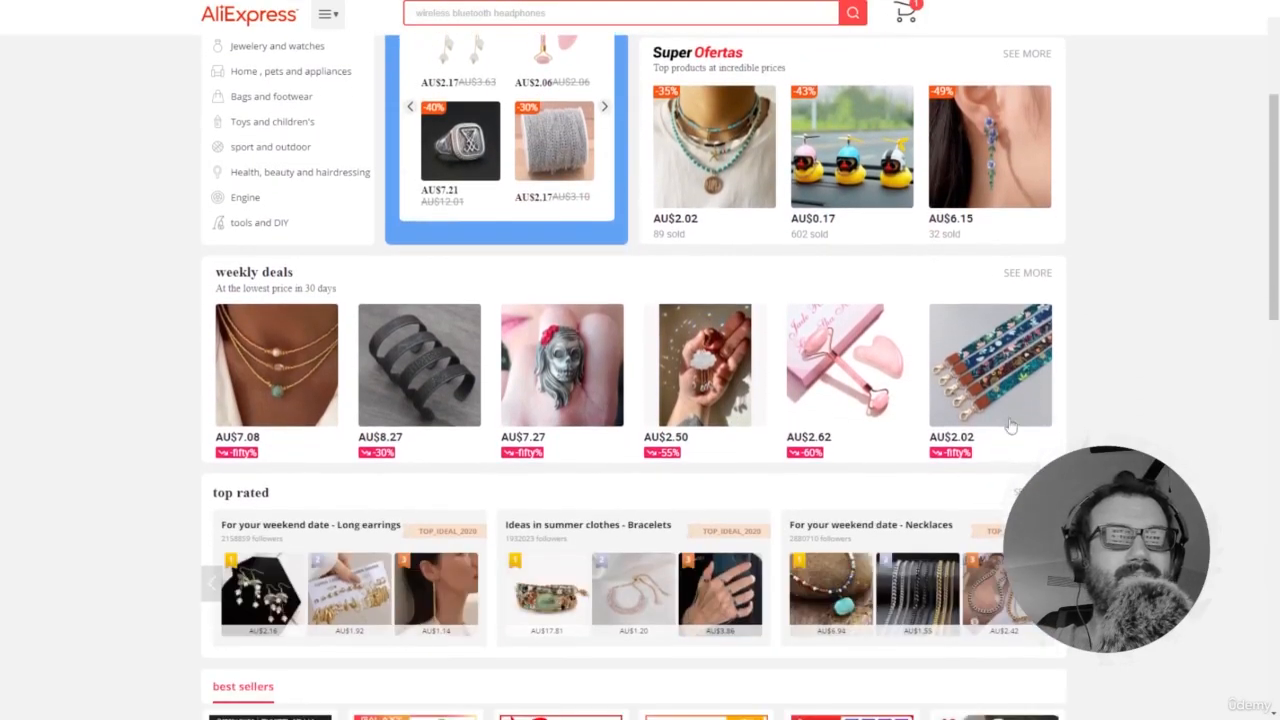
pyautogui.click(829, 380)
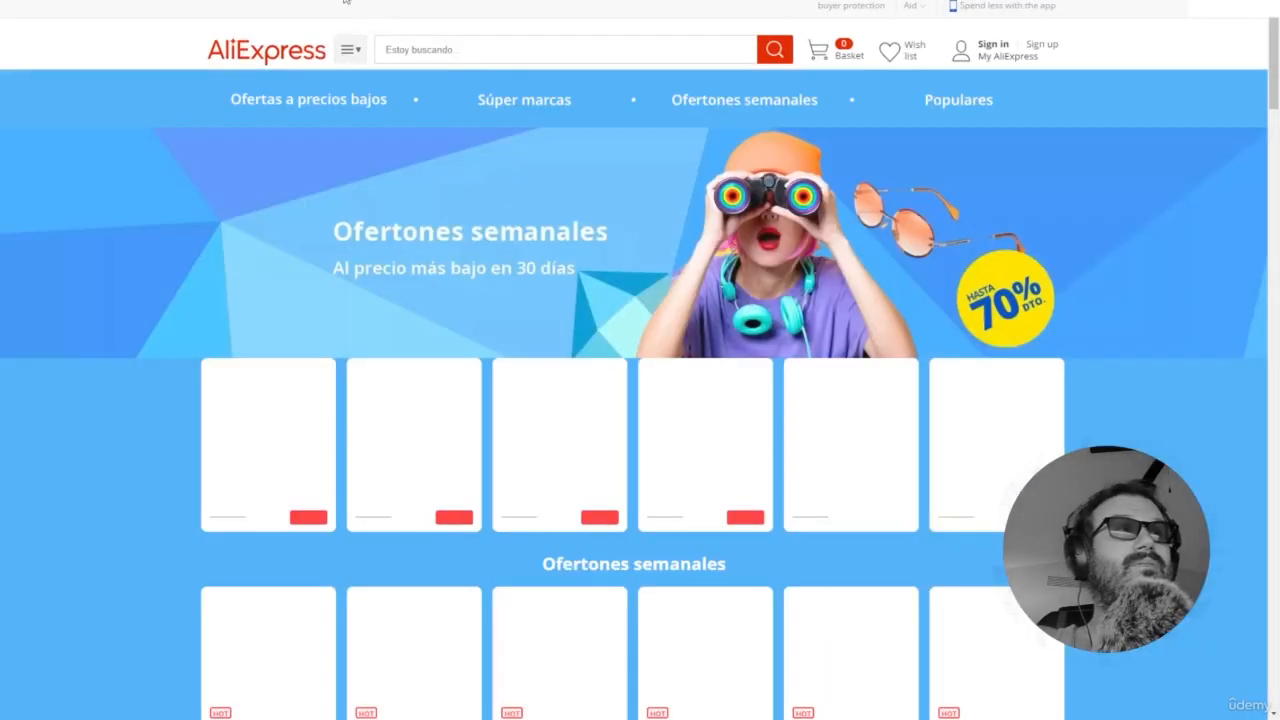
pyautogui.scroll(-10, 243, 432)
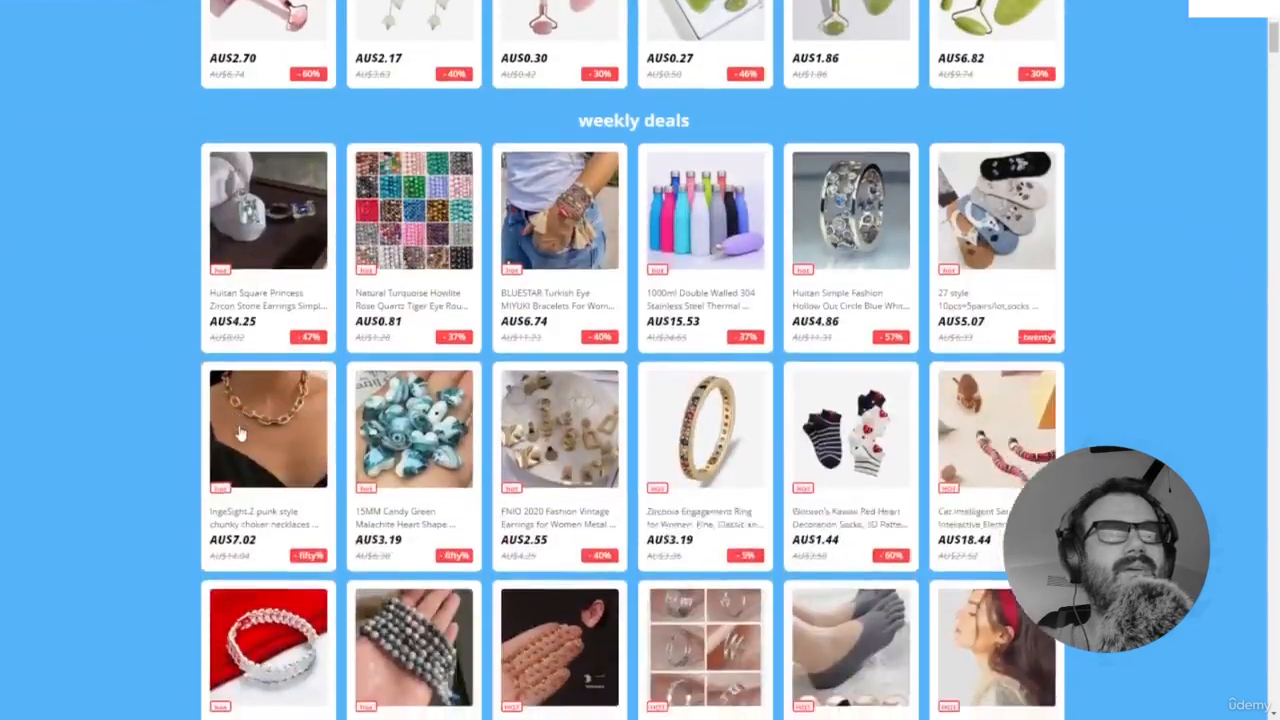
pyautogui.scroll(-6, 243, 432)
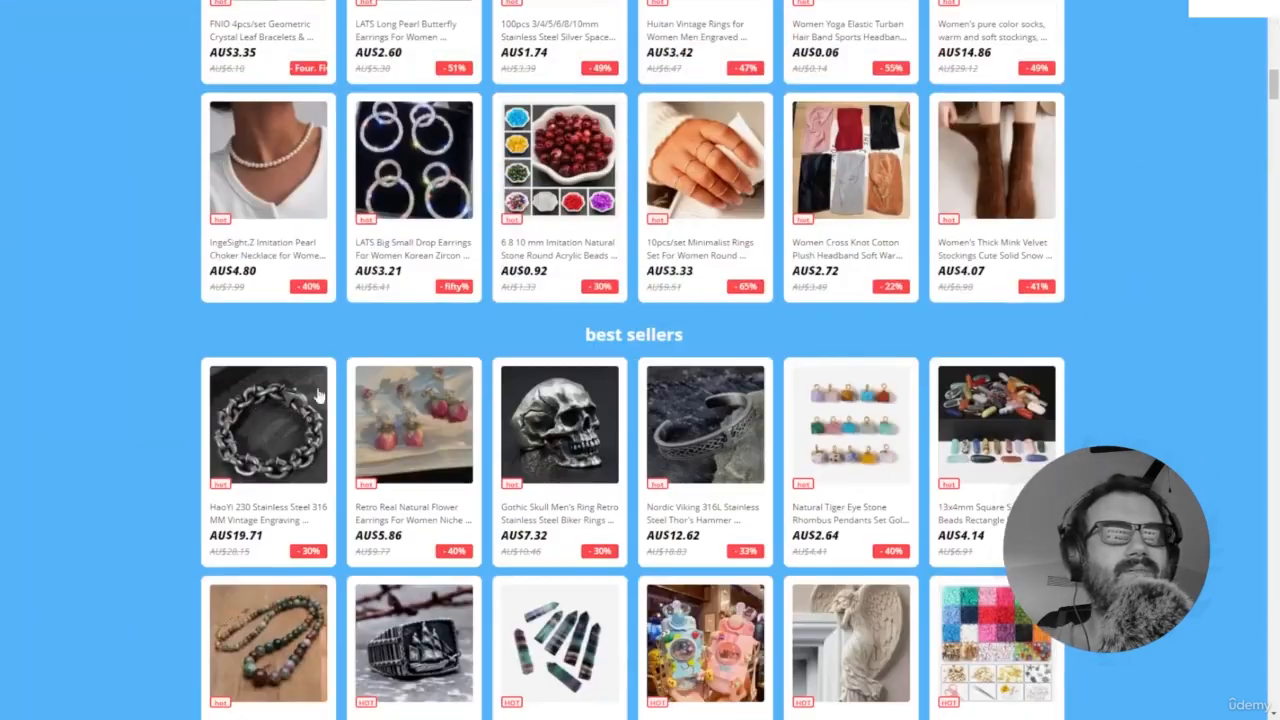
pyautogui.click(551, 410)
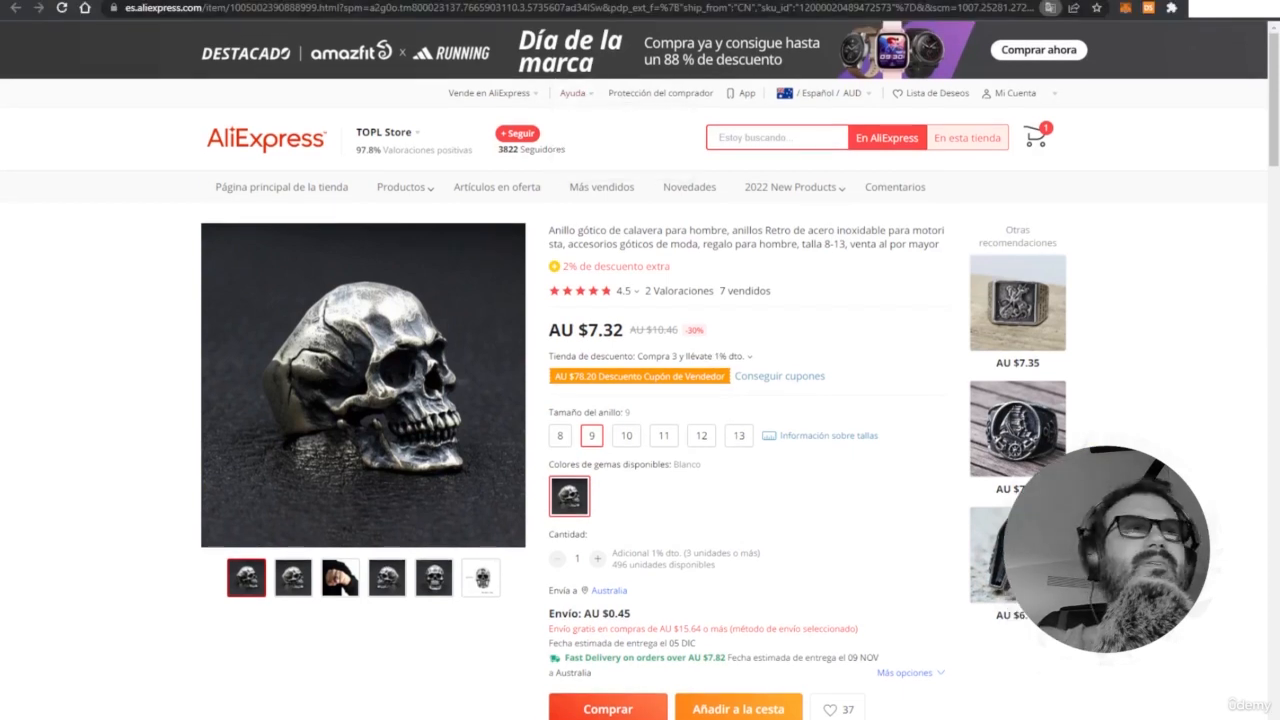
# Copy the skull ring's AliExpress page address and import the product by that URL into the DSers Import List
pyautogui.click(400, 8)
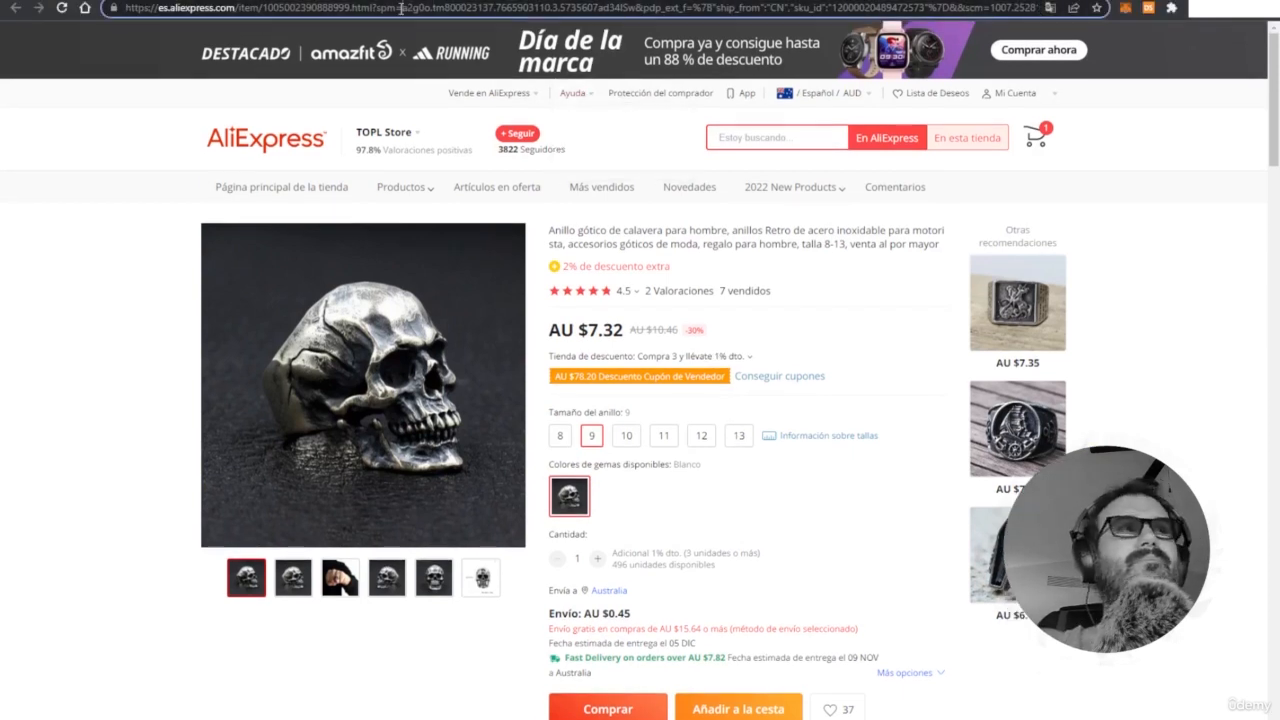
pyautogui.tripleClick(401, 9)
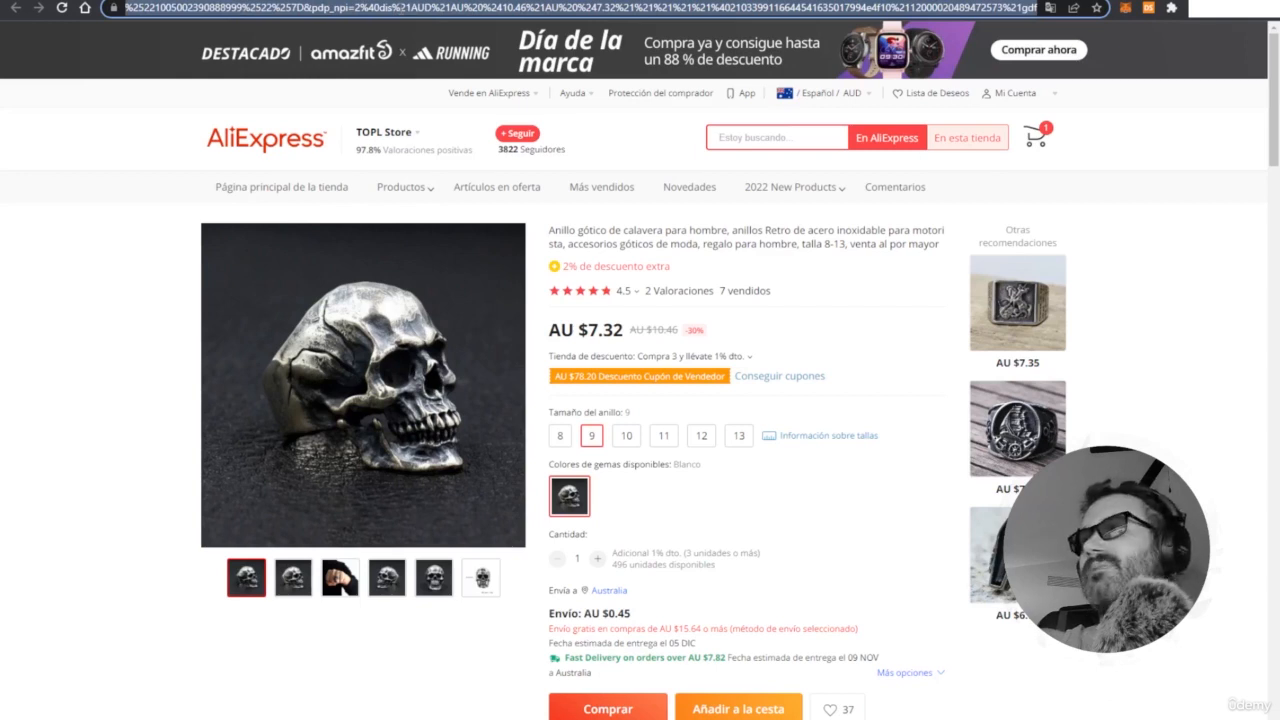
pyautogui.click(360, 1)
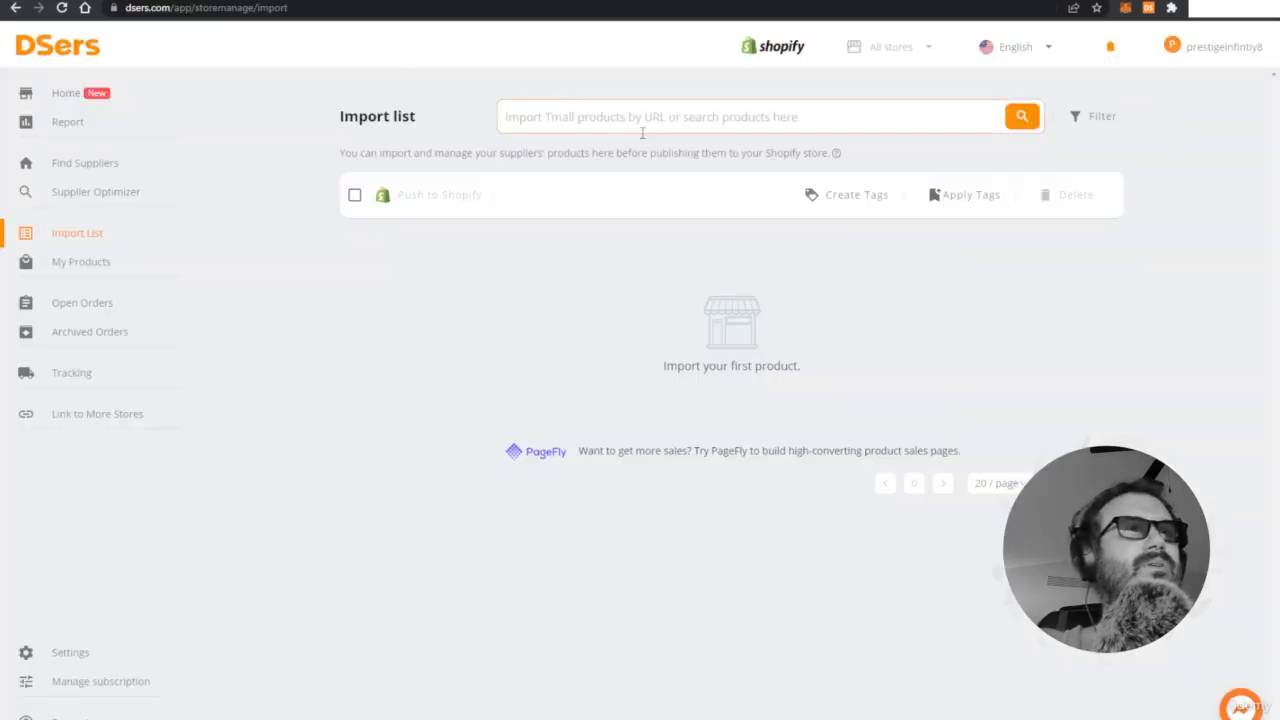
pyautogui.hotkey('ctrl', 'v')
pyautogui.press('Return')
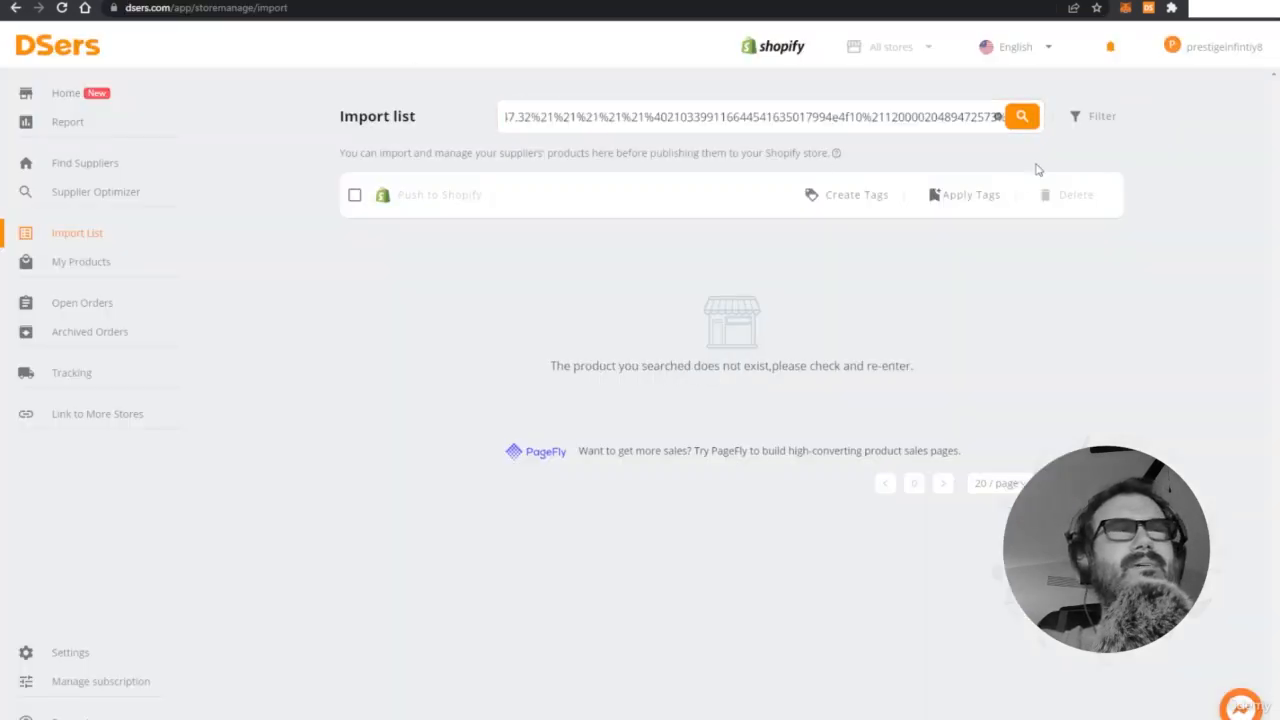
pyautogui.click(1021, 116)
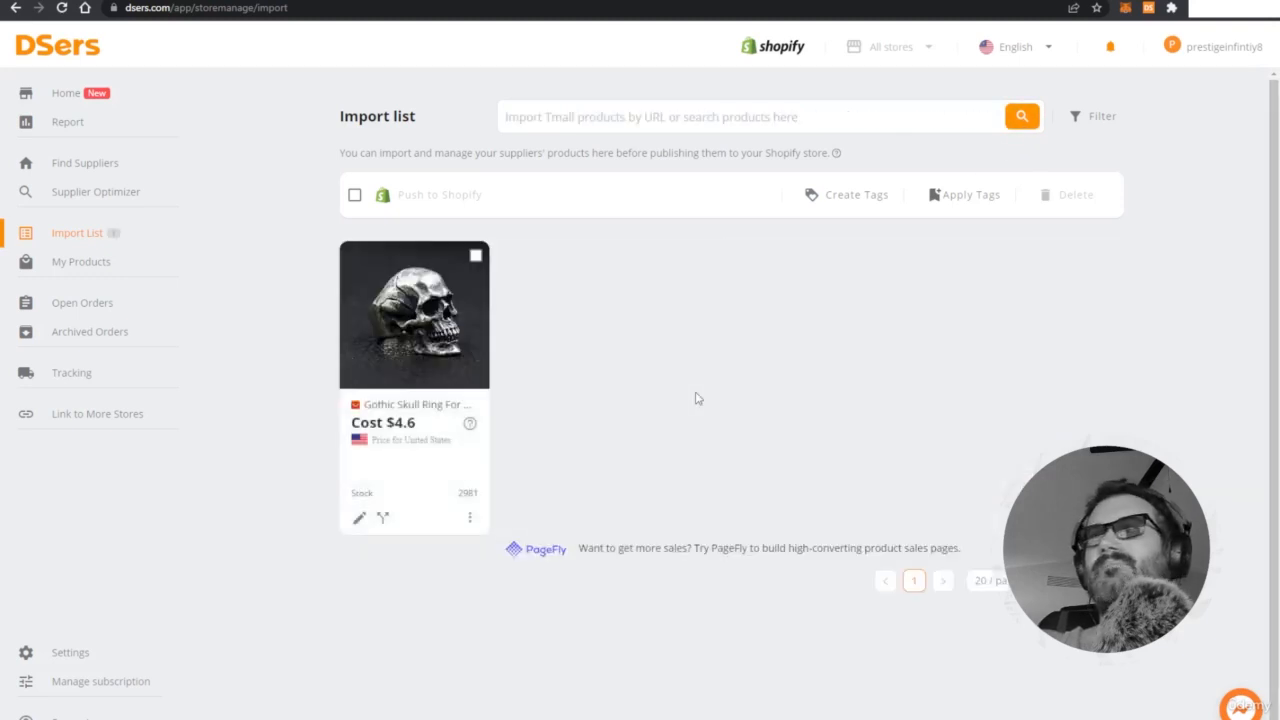
# Push the skull ring to the Shopify store with Continue selling when out of stock and Also publish to Online Store enabled
pyautogui.moveTo(418, 322)
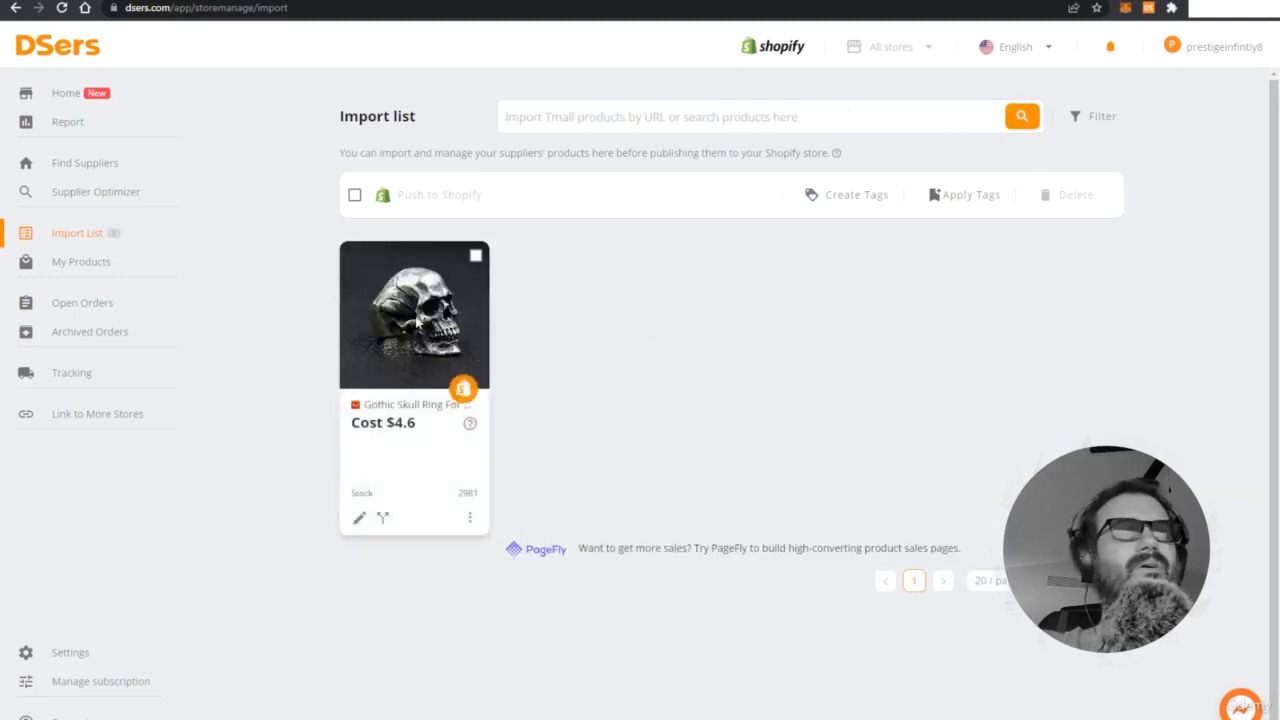
pyautogui.click(475, 256)
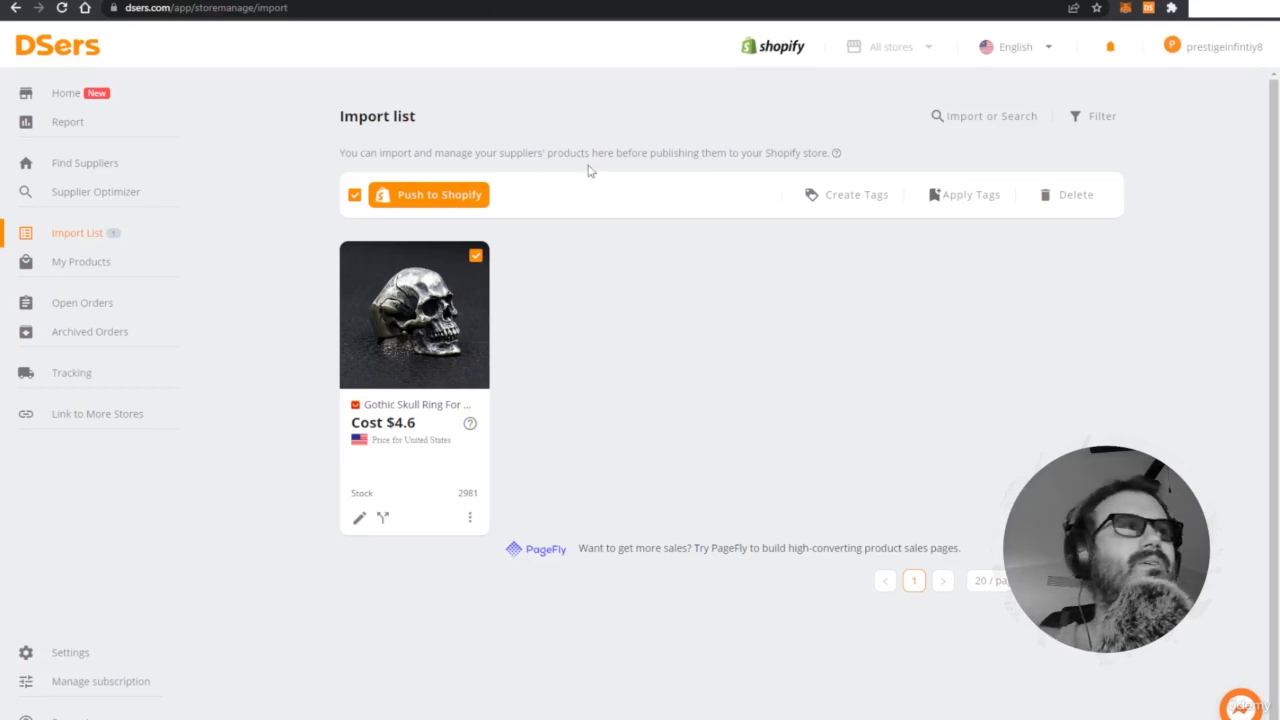
pyautogui.click(438, 197)
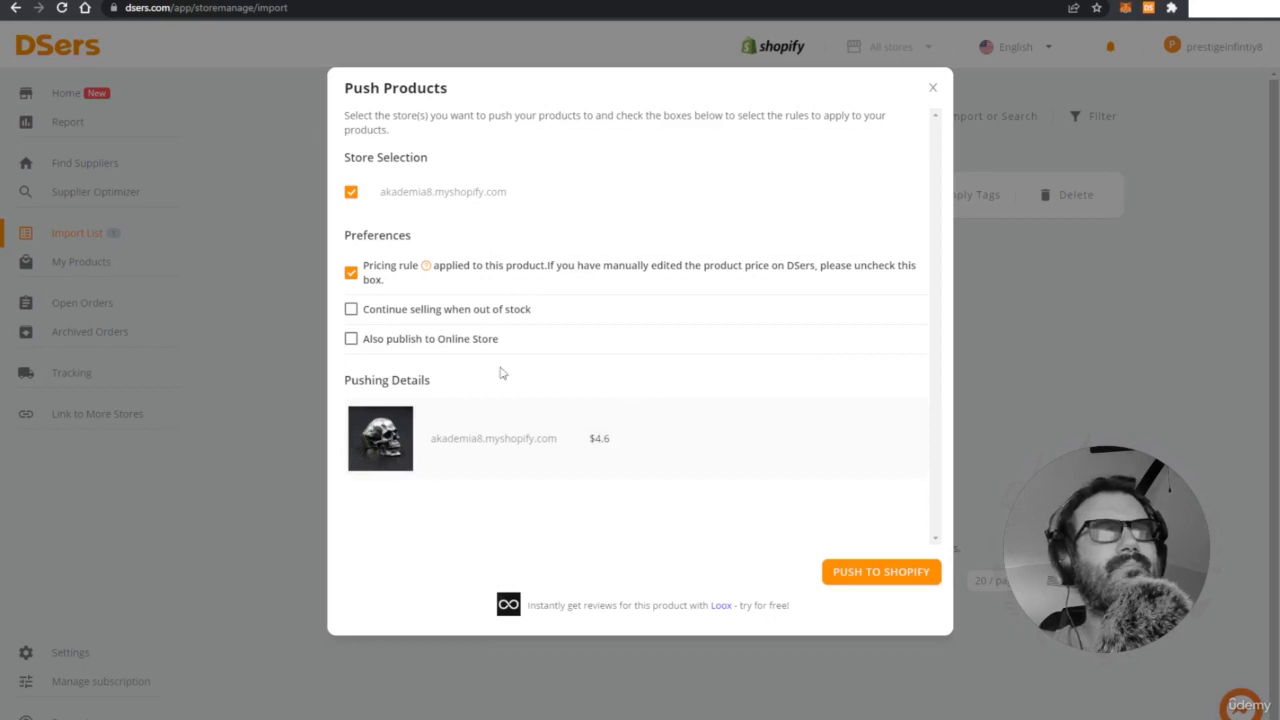
pyautogui.click(421, 313)
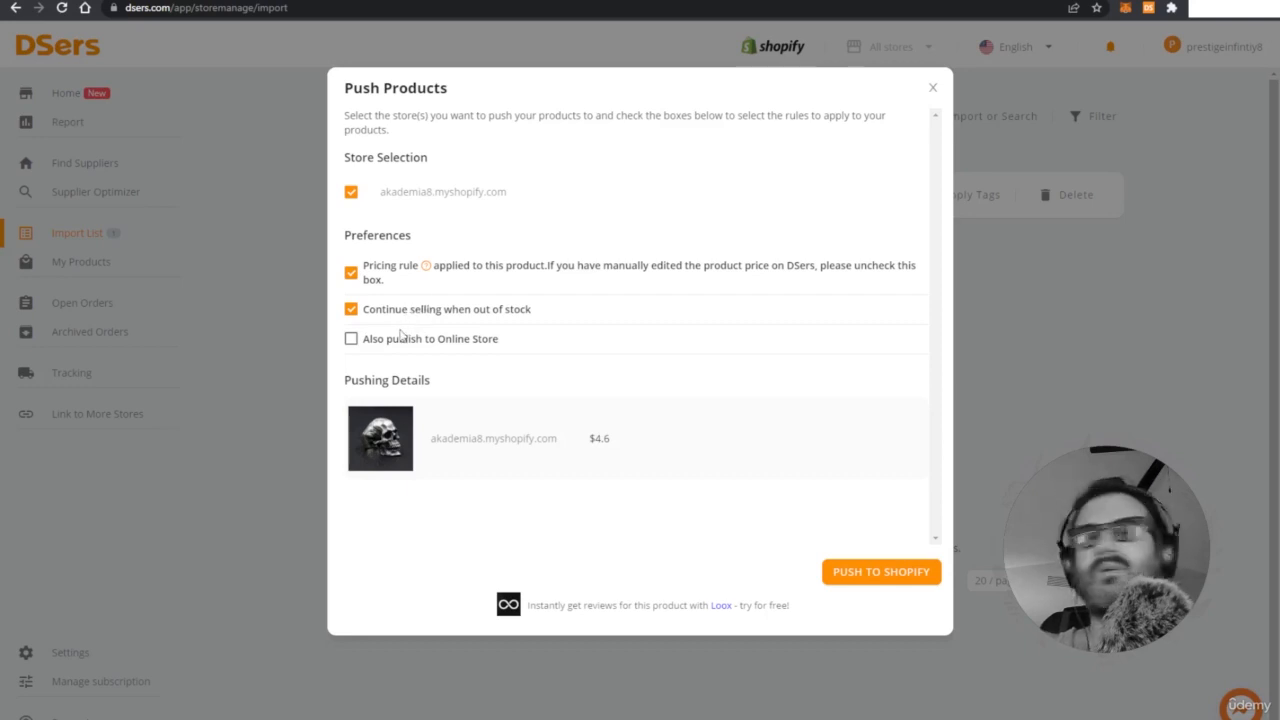
pyautogui.click(400, 338)
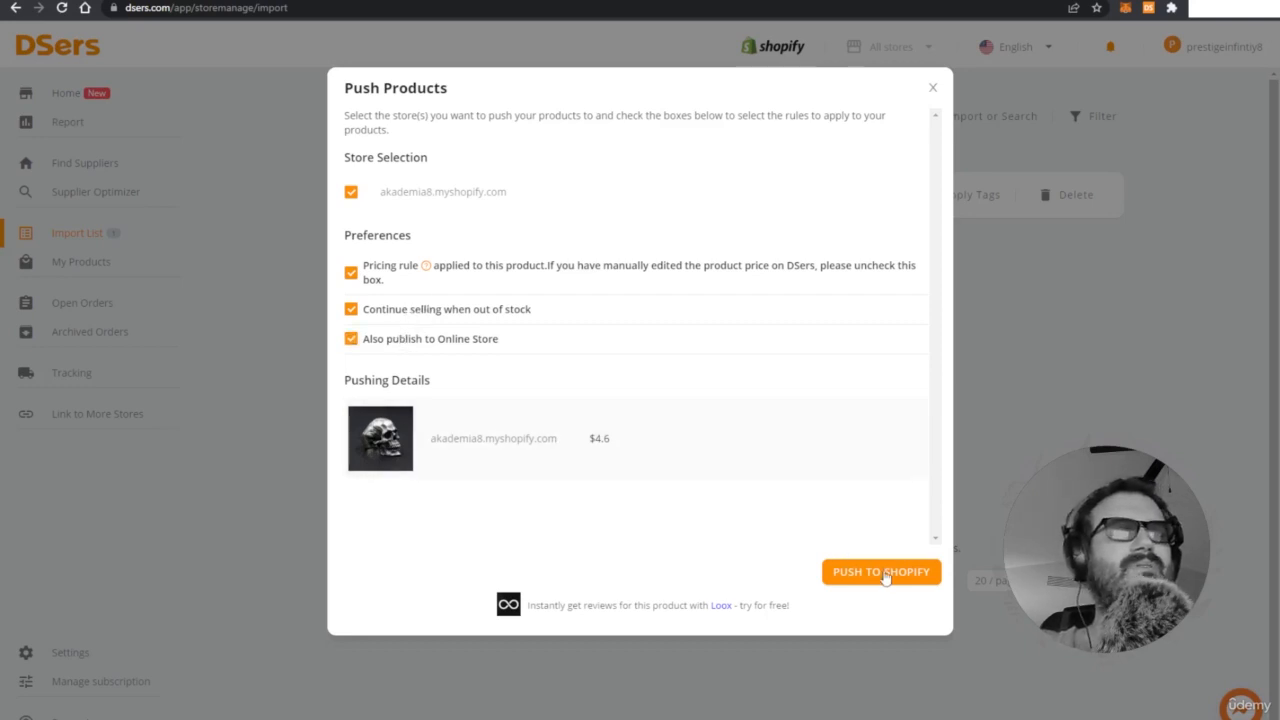
pyautogui.click(881, 573)
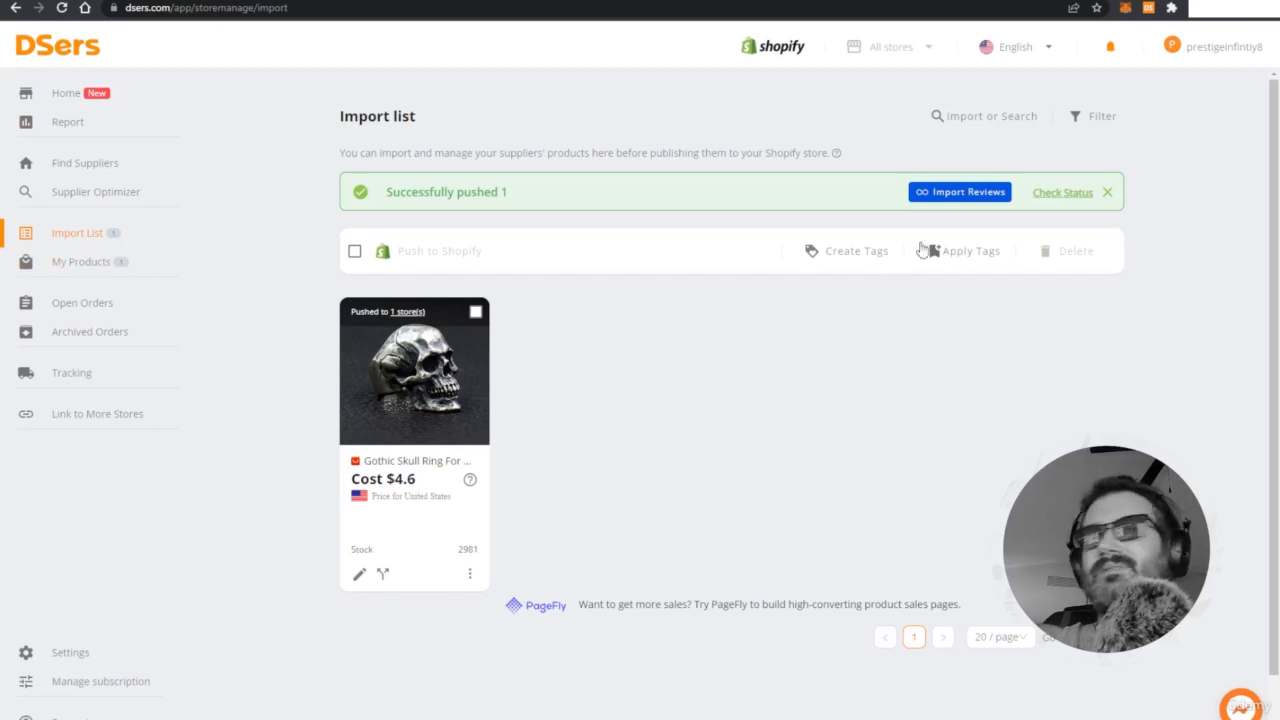
# Follow the pushed ring's review import to Loox Product Reviews & Photos and install that app on the Shopify store
pyautogui.click(948, 193)
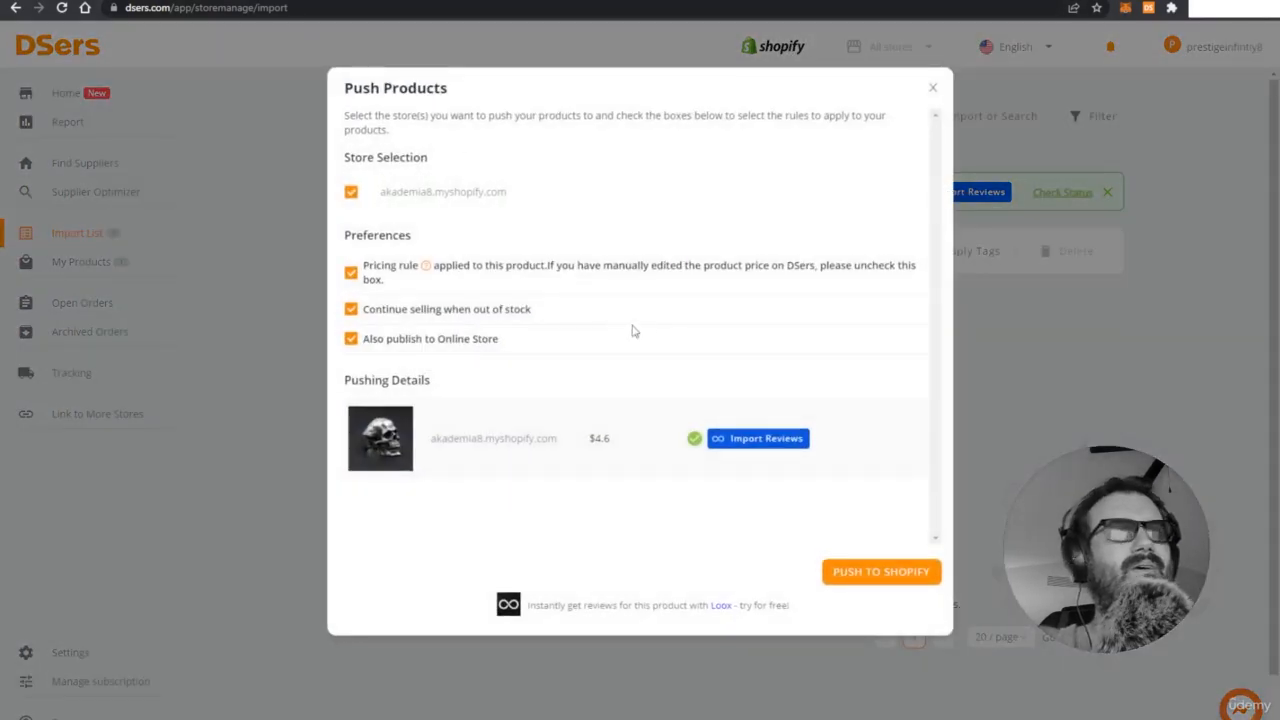
pyautogui.click(750, 440)
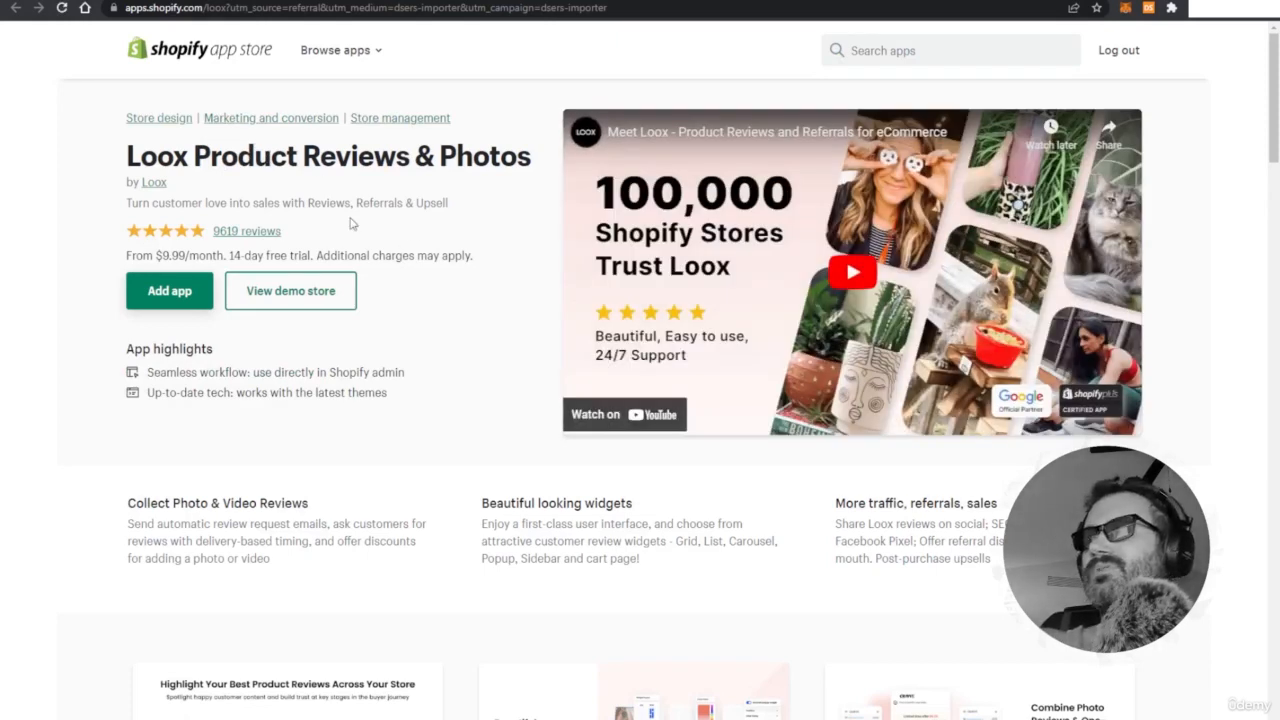
pyautogui.click(182, 302)
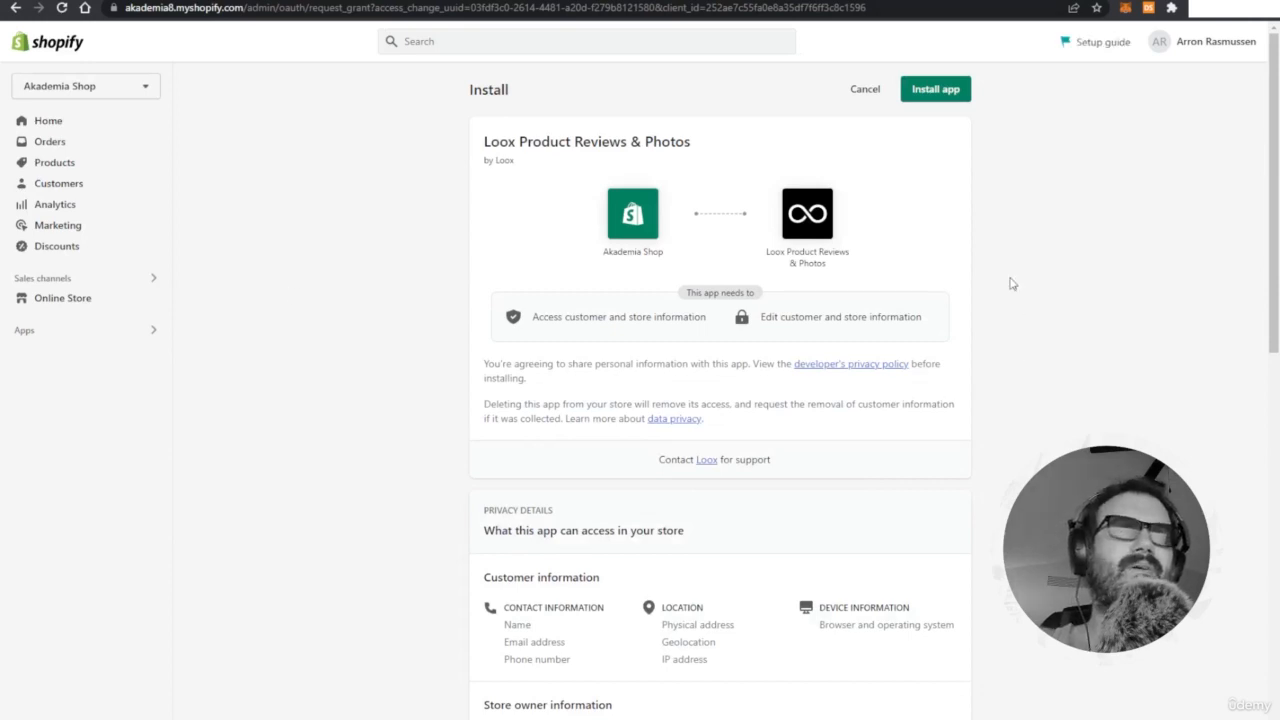
pyautogui.click(935, 90)
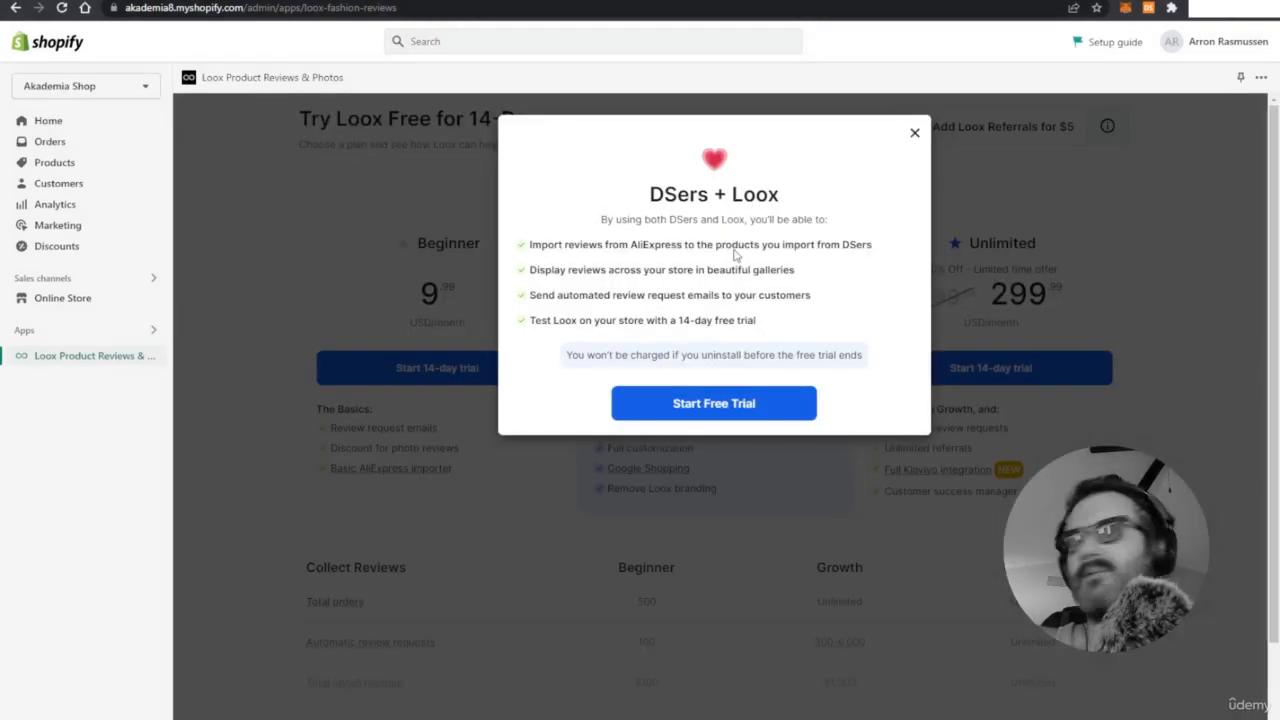
# Start the 14-day trial of the Loox Beginner plan, declining the Growth offer, and approve the subscription
pyautogui.click(717, 404)
pyautogui.scroll(-1, 700, 400)
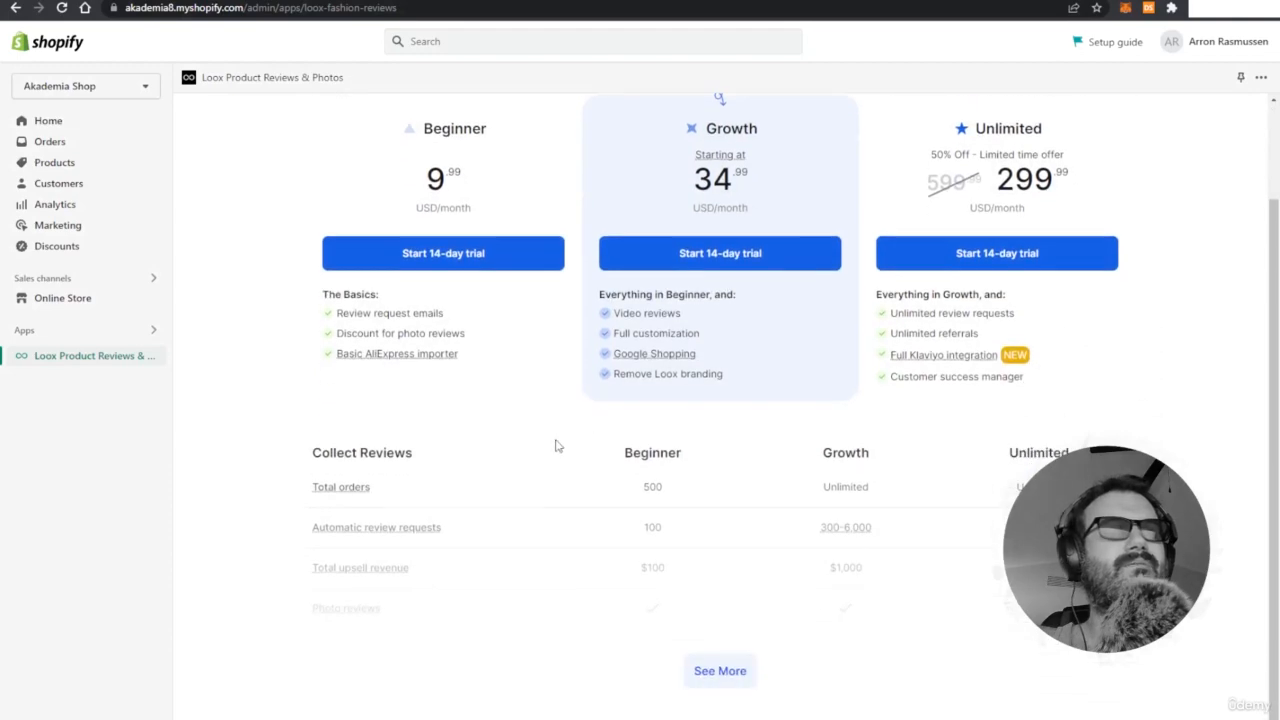
pyautogui.click(737, 678)
pyautogui.scroll(1, 497, 330)
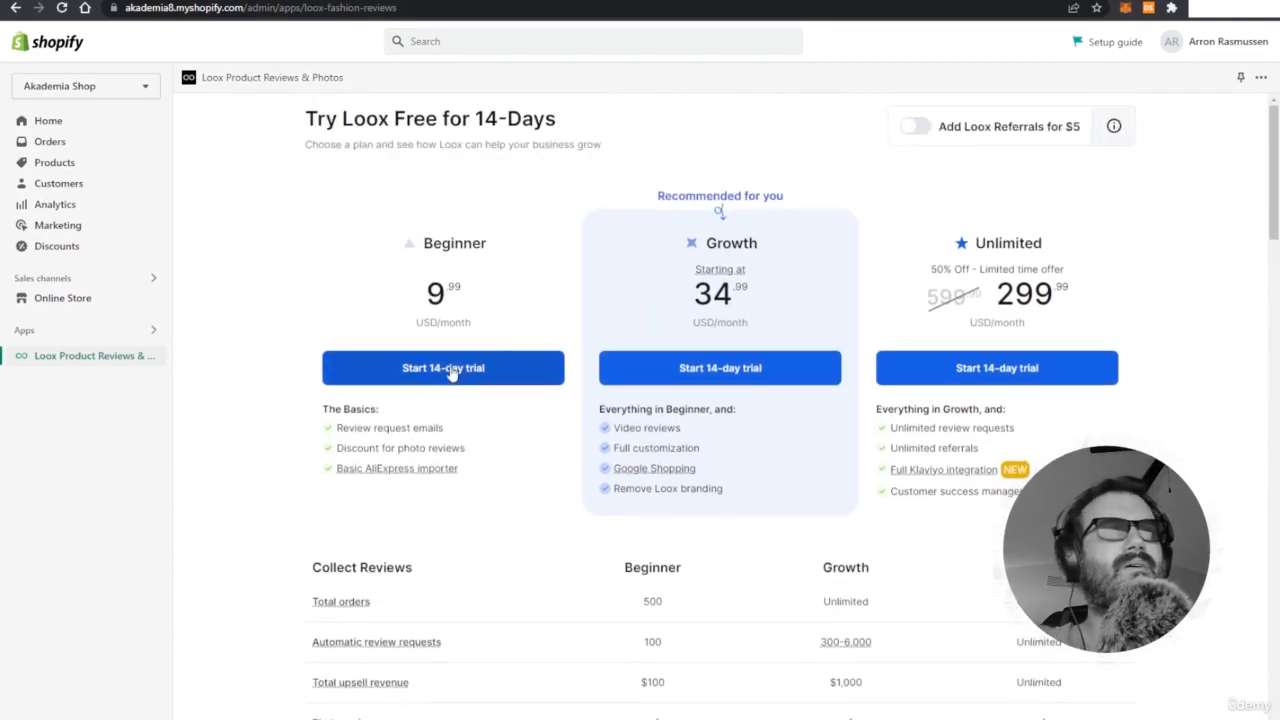
pyautogui.click(452, 370)
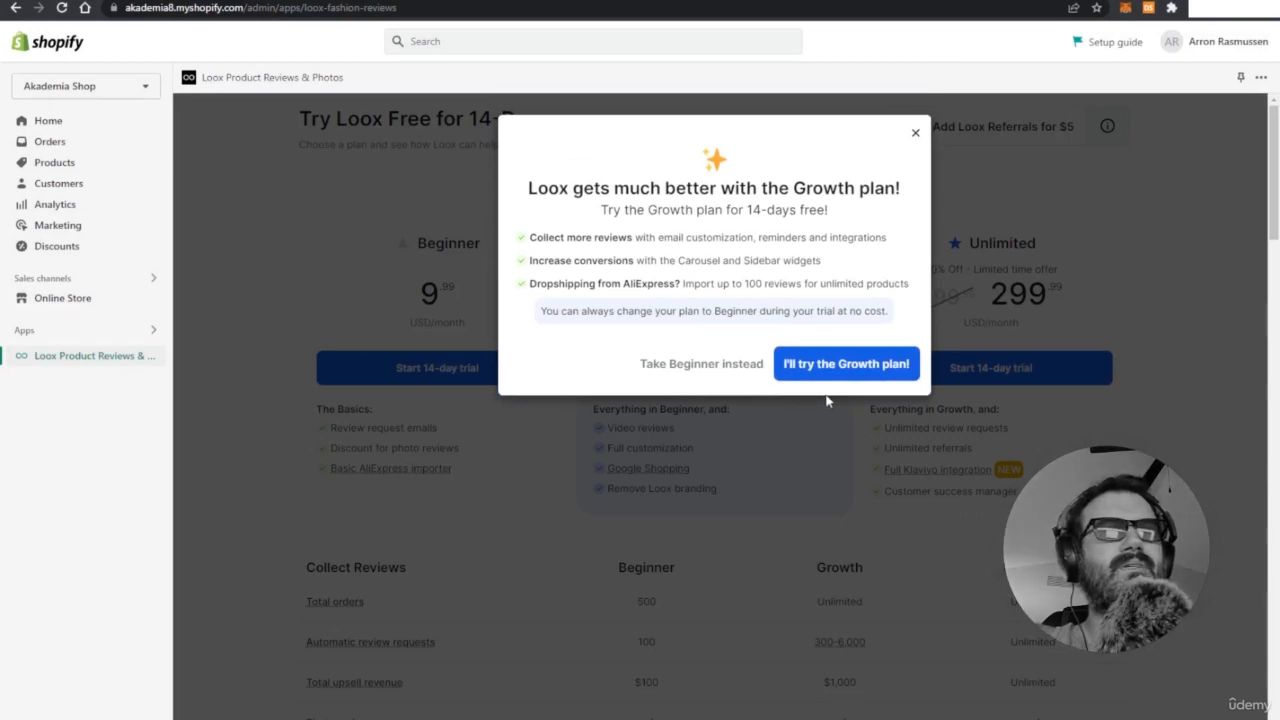
pyautogui.click(670, 371)
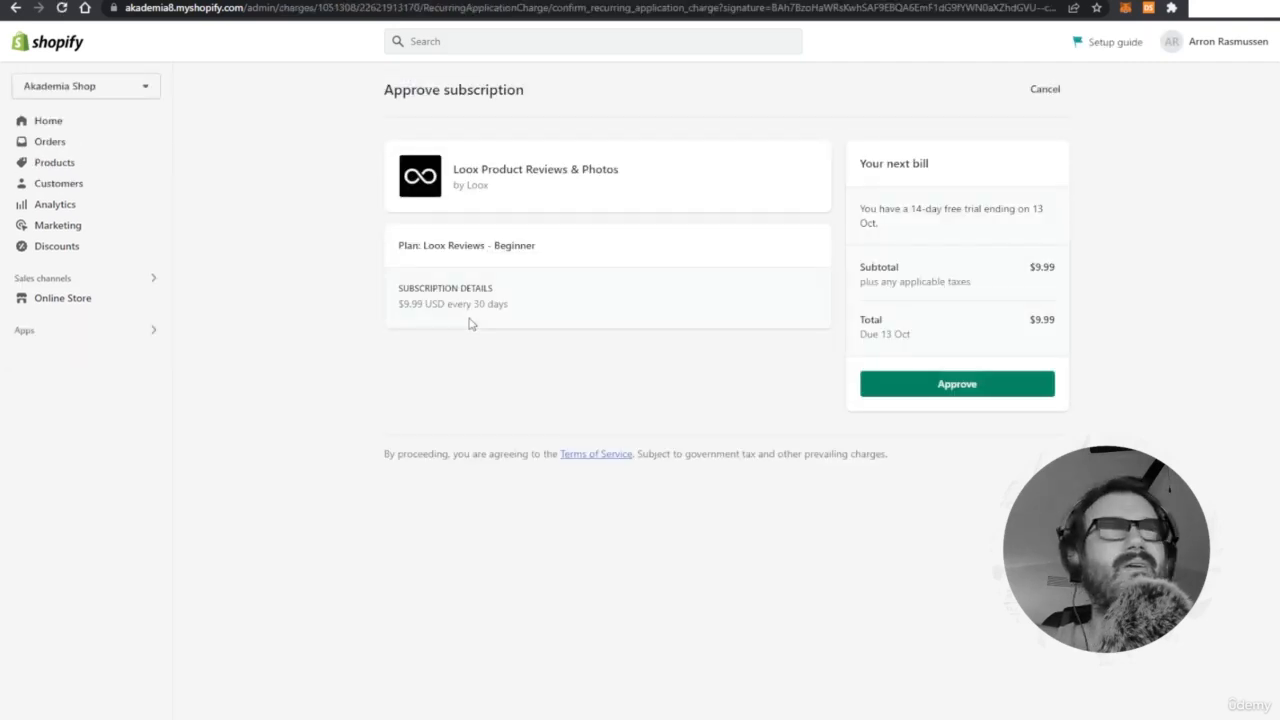
pyautogui.click(955, 390)
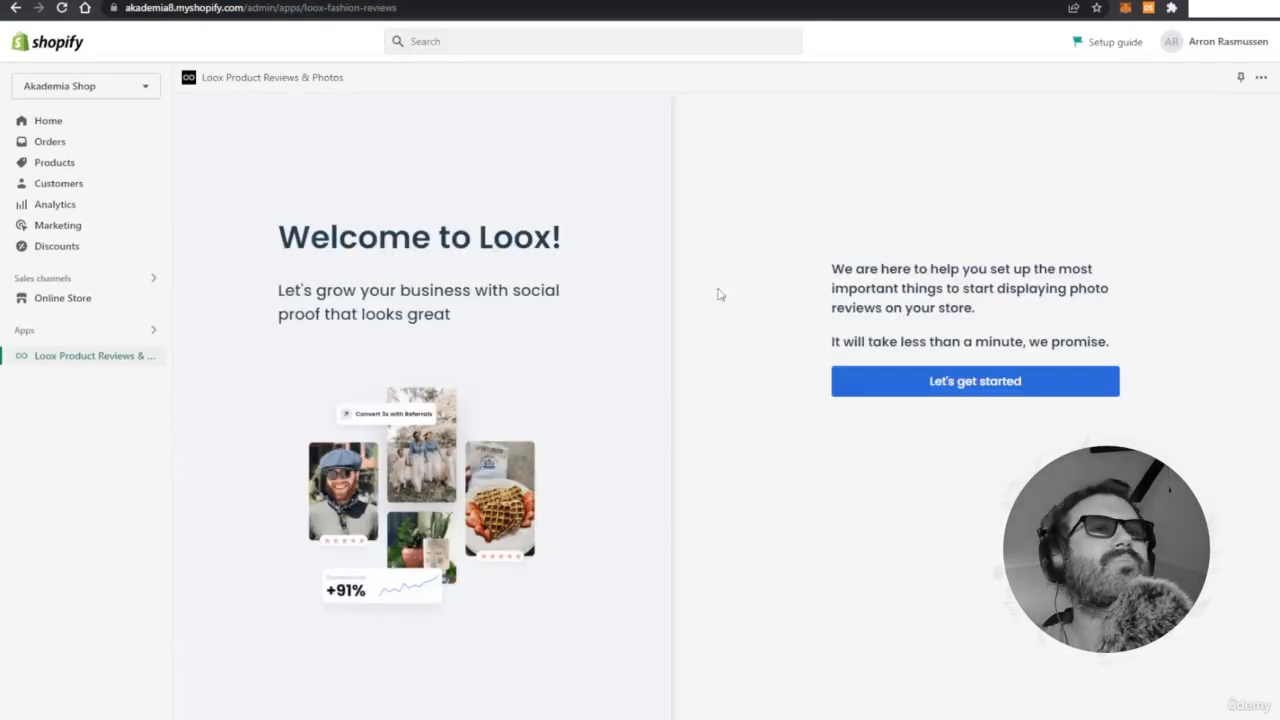
# Complete the Loox setup with the default Grid widget, review request emails 42 days after fulfillment and a 10% review discount
pyautogui.click(940, 384)
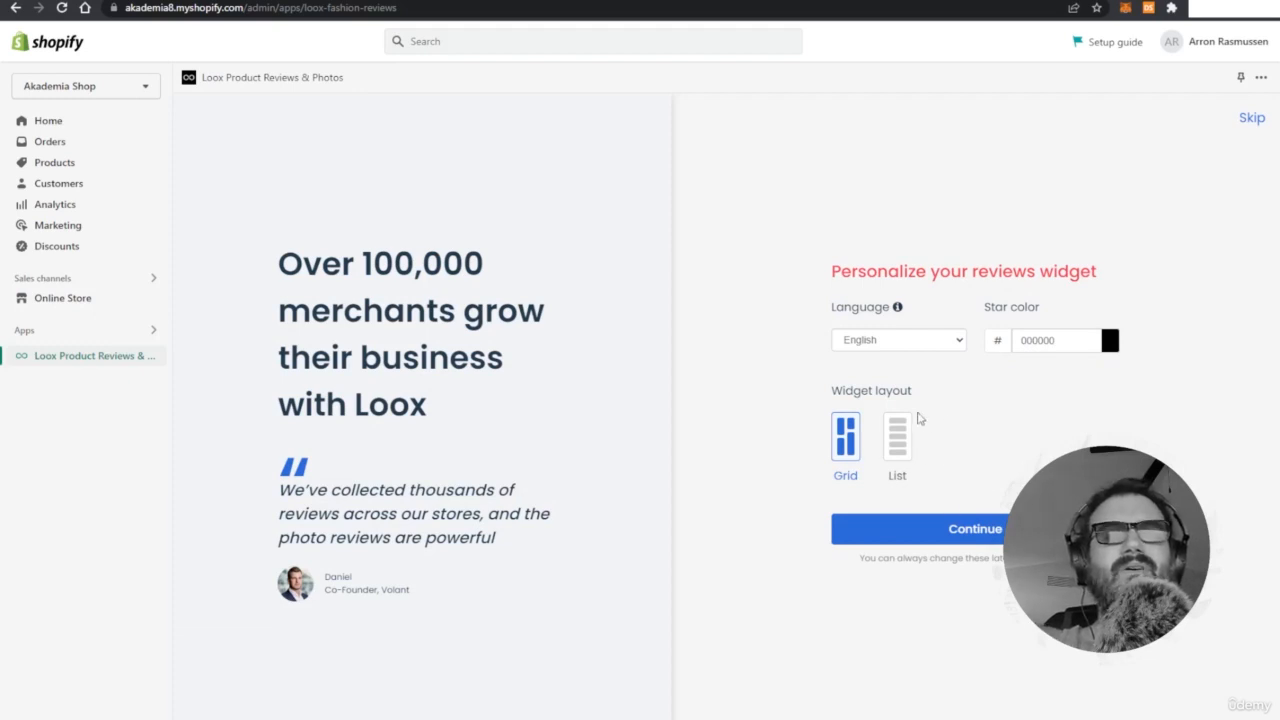
pyautogui.click(951, 530)
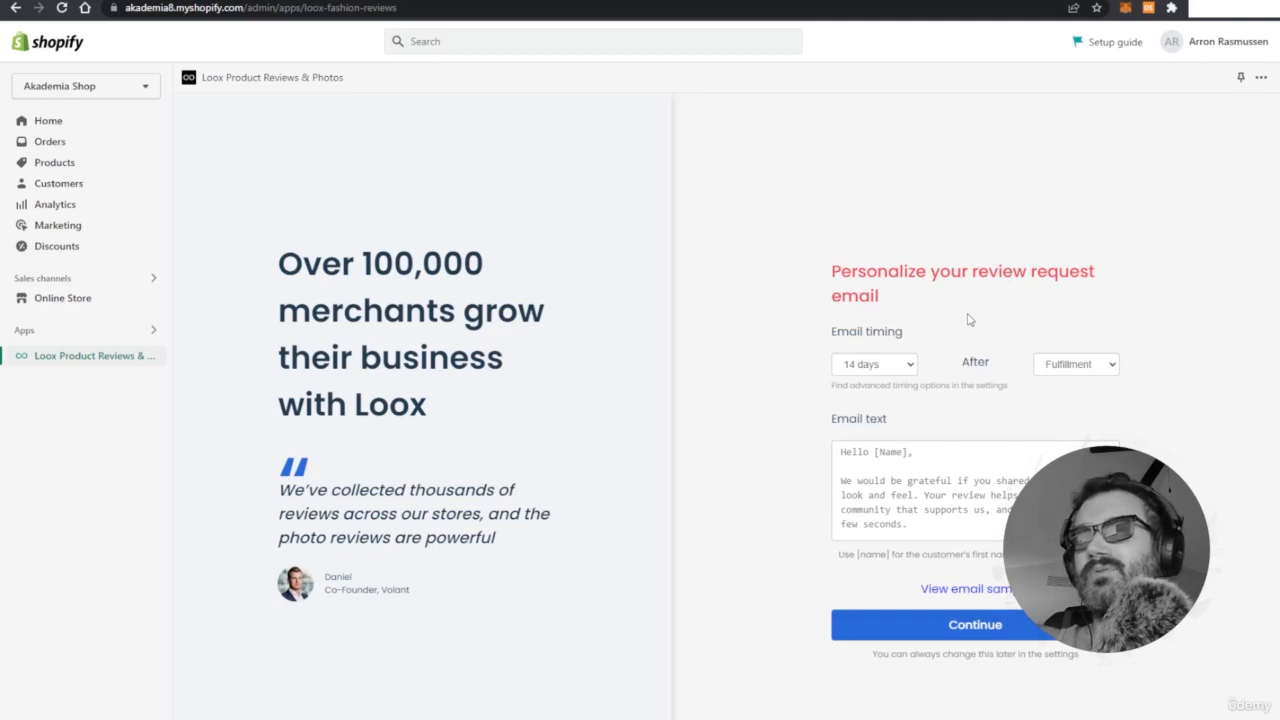
pyautogui.click(875, 535)
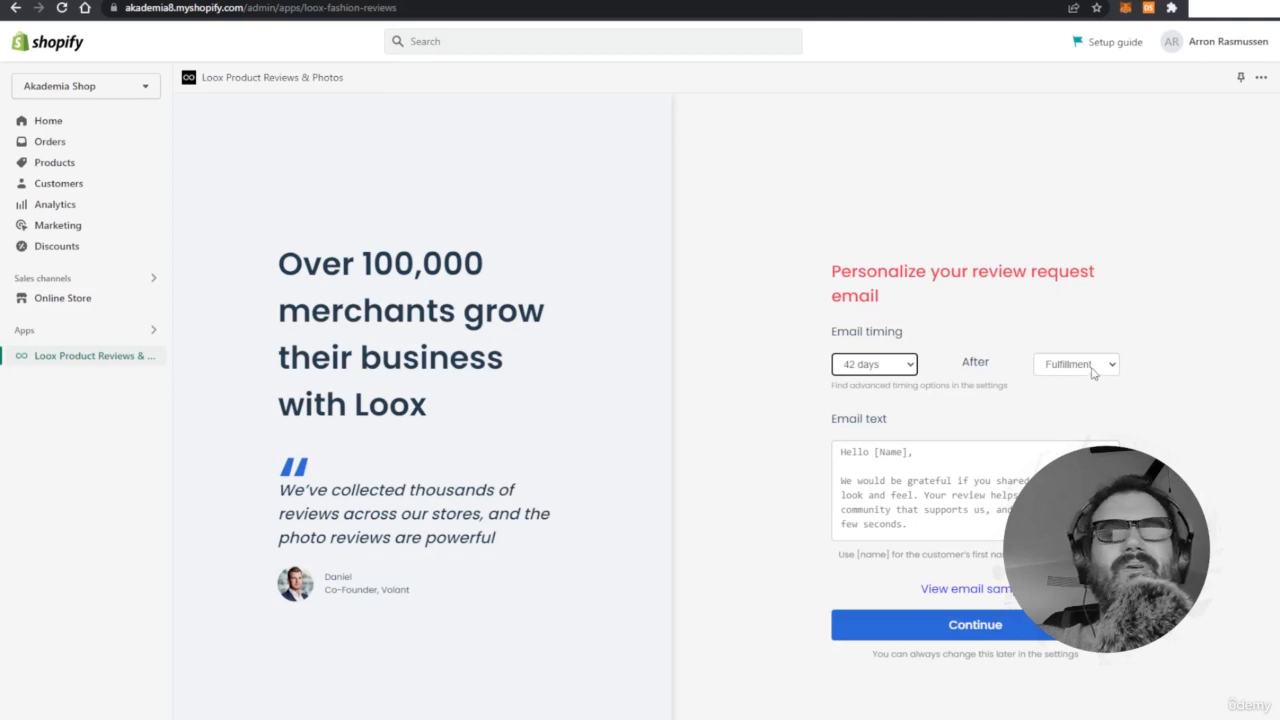
pyautogui.click(981, 627)
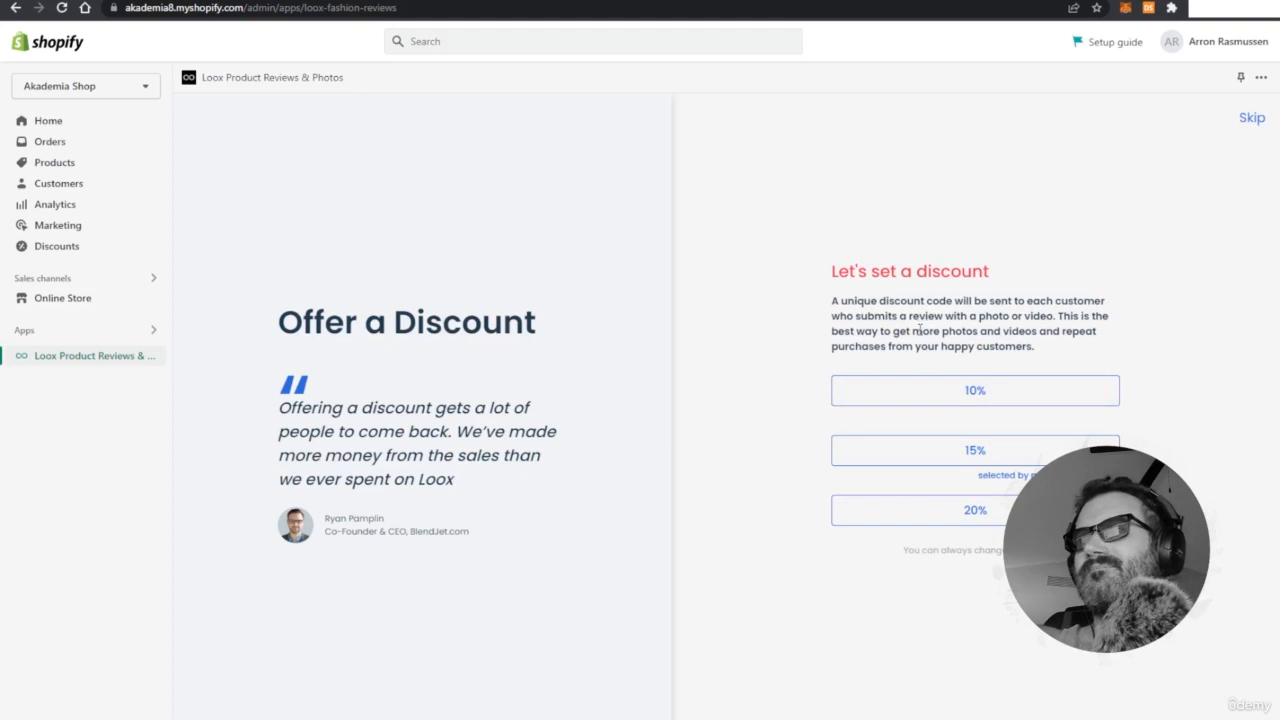
pyautogui.click(946, 397)
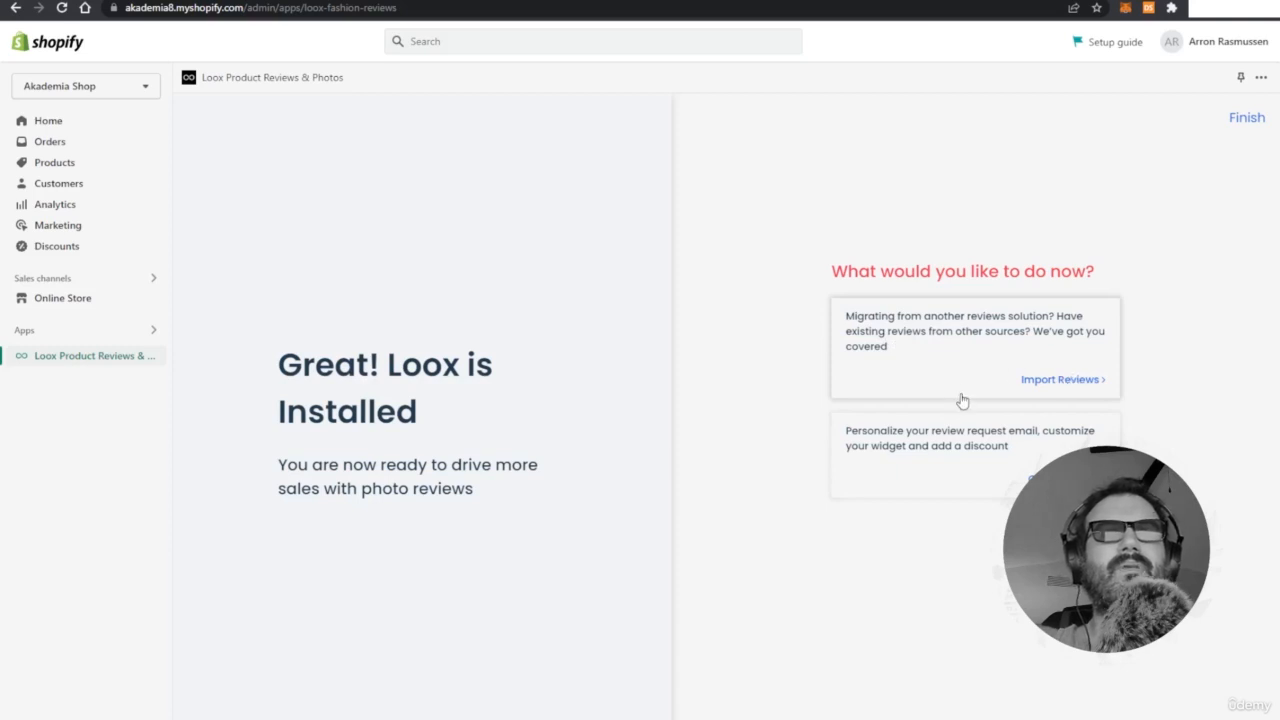
pyautogui.click(1247, 118)
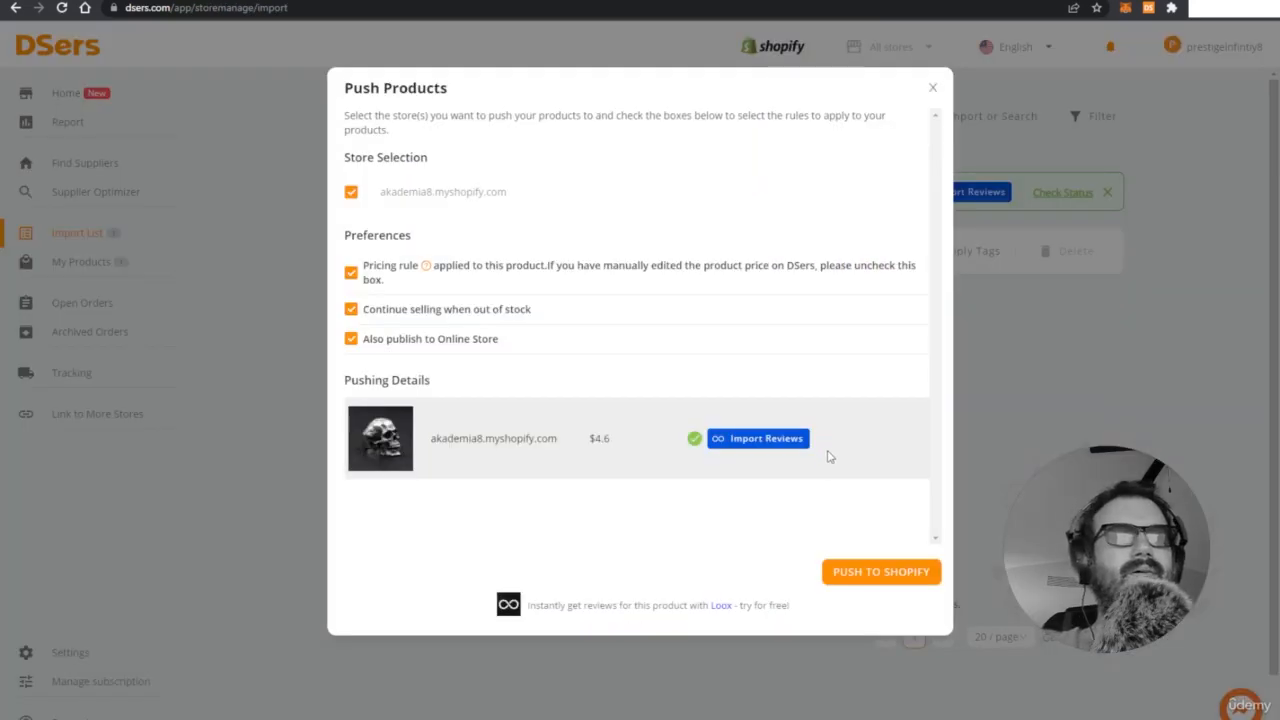
# Open the Loox review importer for the skull ring from the DSers push details
pyautogui.click(758, 440)
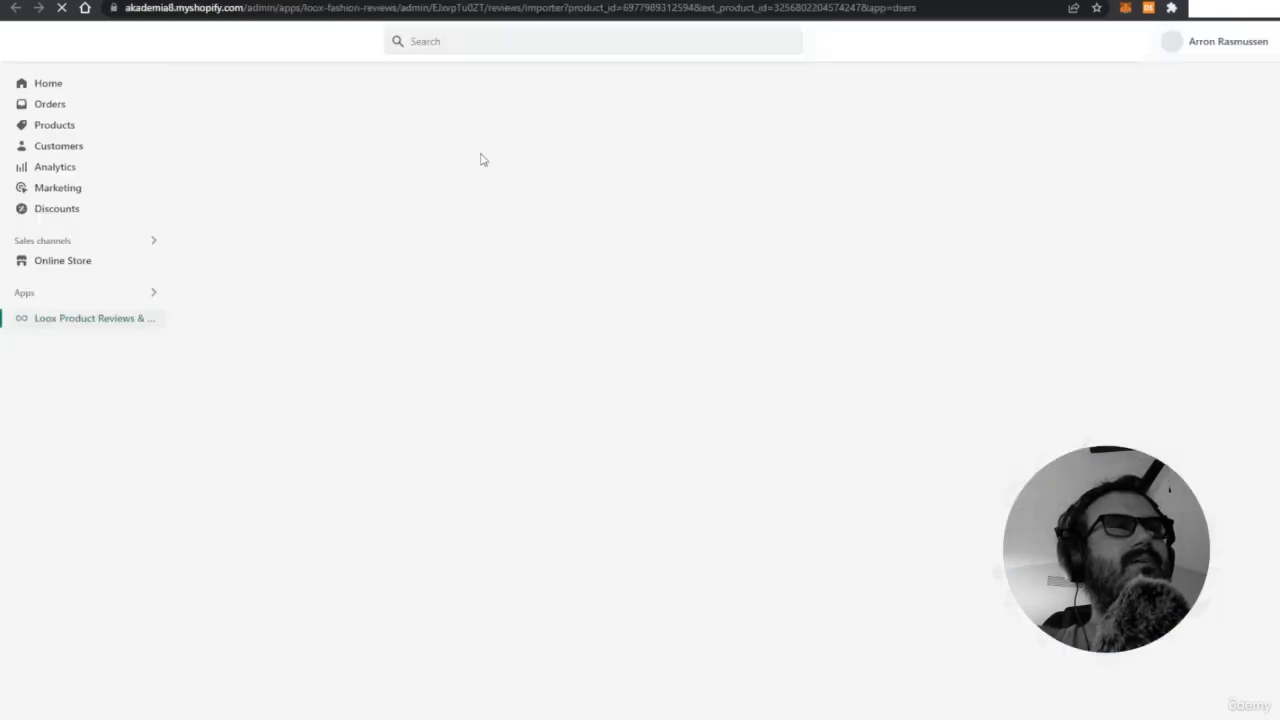